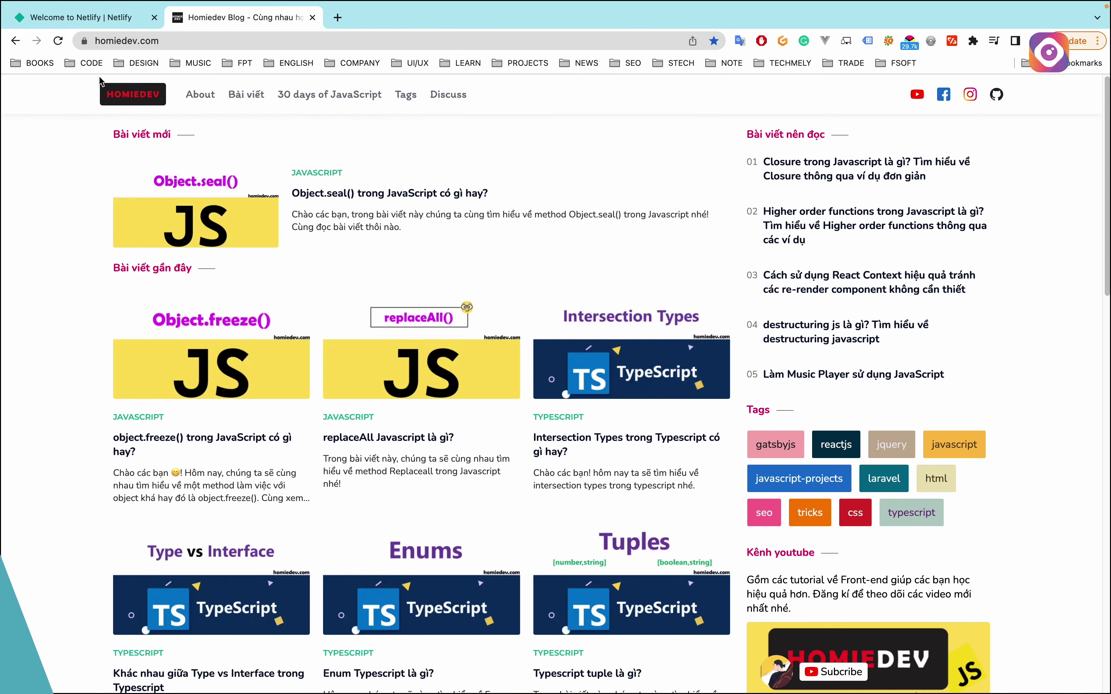
Go to the netlify.com home page and log in to Netlify with the GitHub account
{"action": "left_click", "coordinate": [87, 18]}
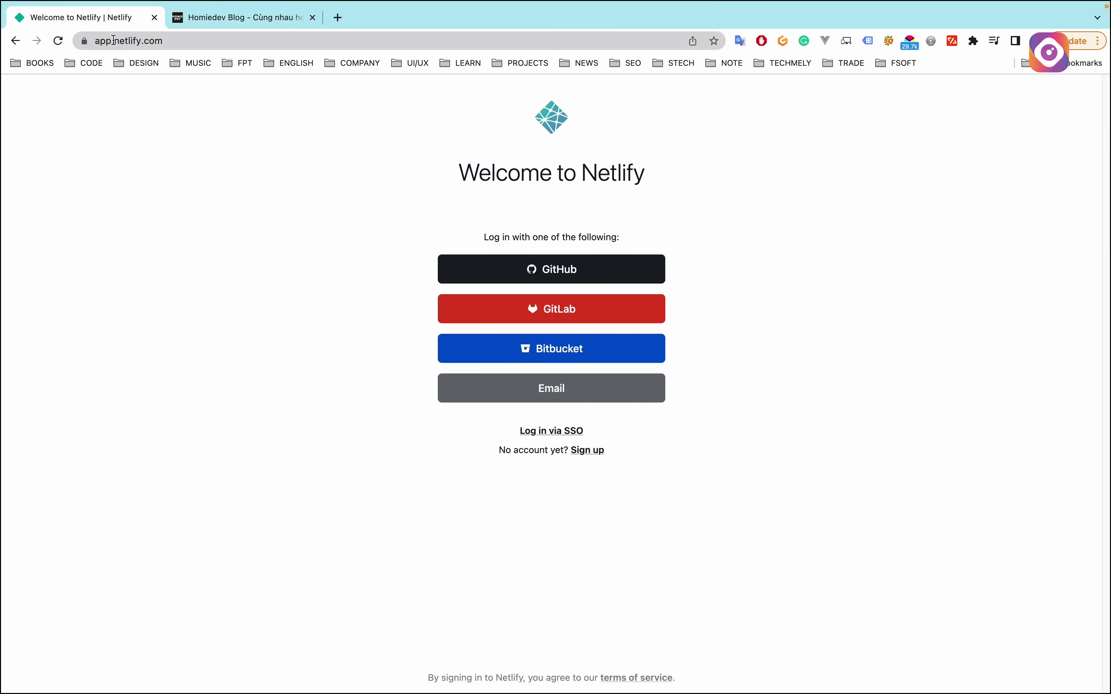
{"action": "left_click_drag", "start_coordinate": [114, 40], "coordinate": [94, 40]}
{"action": "key", "text": "BackSpace"}
{"action": "key", "text": "Return"}
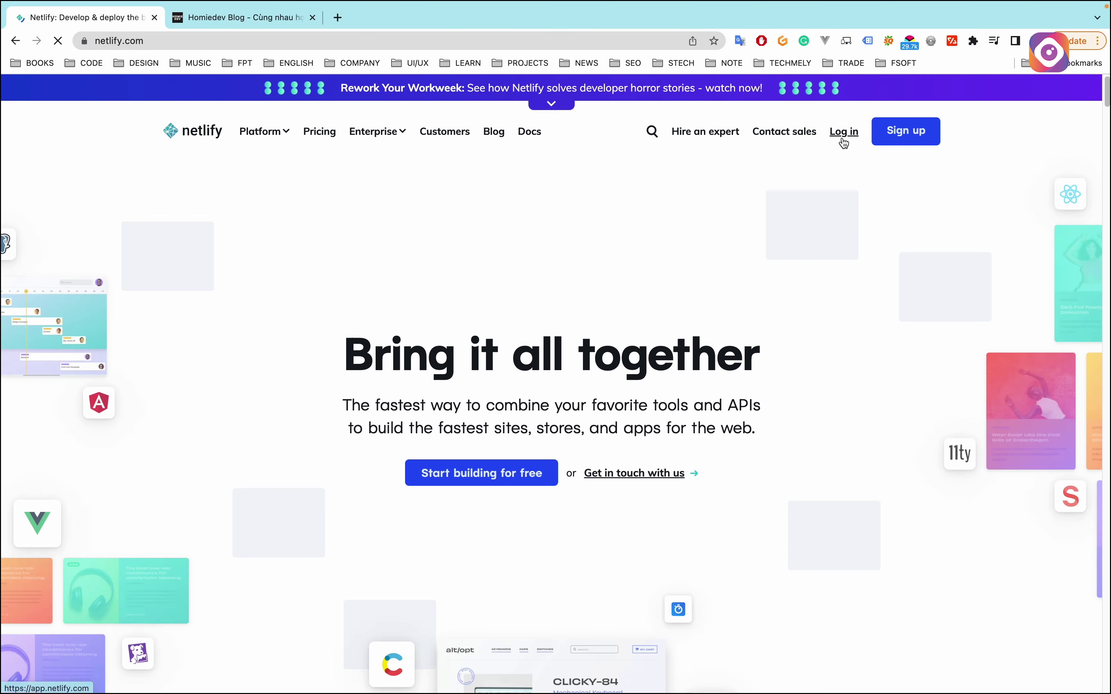
{"action": "left_click", "coordinate": [844, 133]}
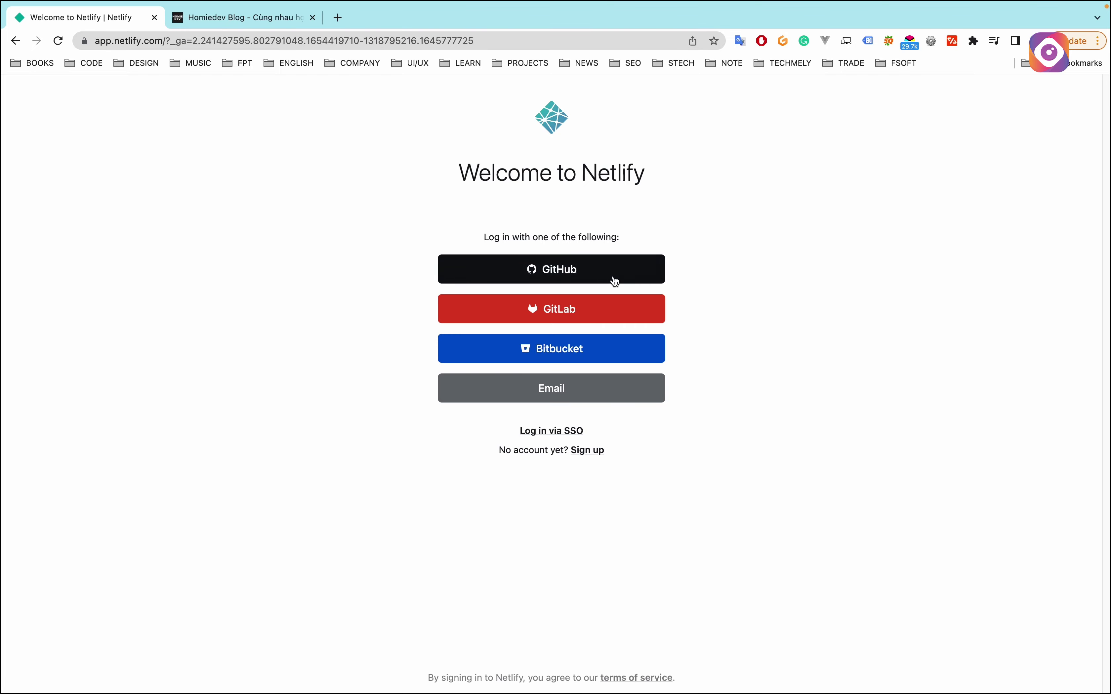
{"action": "left_click", "coordinate": [594, 273]}
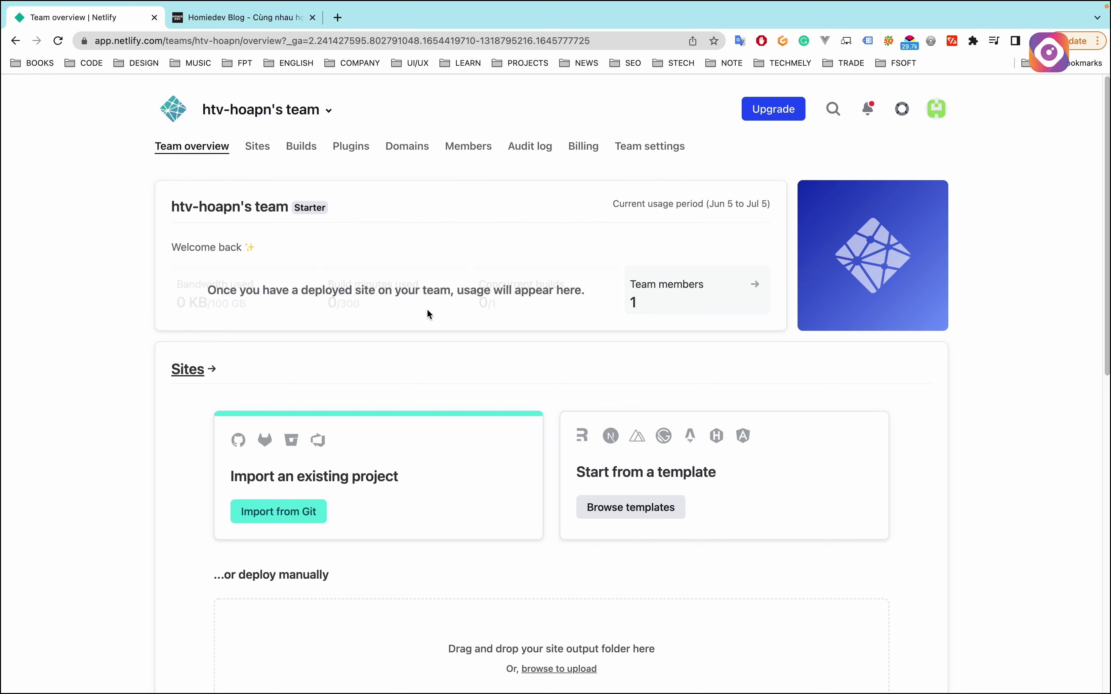
Start importing an existing project from GitHub, authorize Netlify, and install it on the techmely organization
{"action": "scroll", "coordinate": [255, 400], "scroll_direction": "down", "scroll_amount": 3}
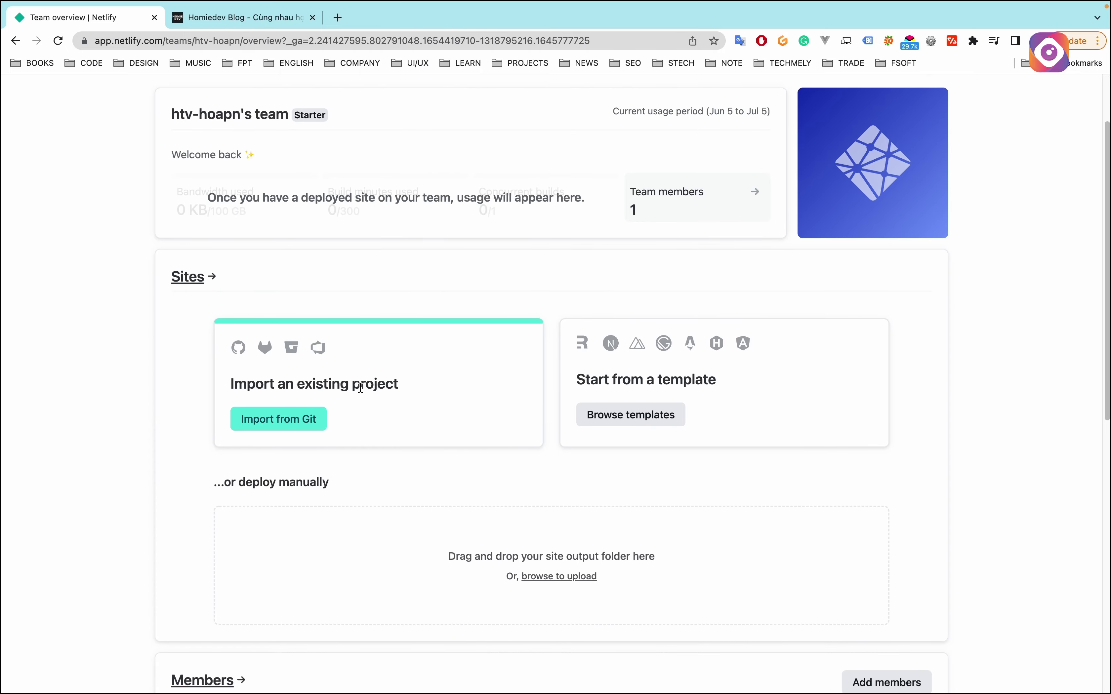
{"action": "left_click", "coordinate": [303, 419]}
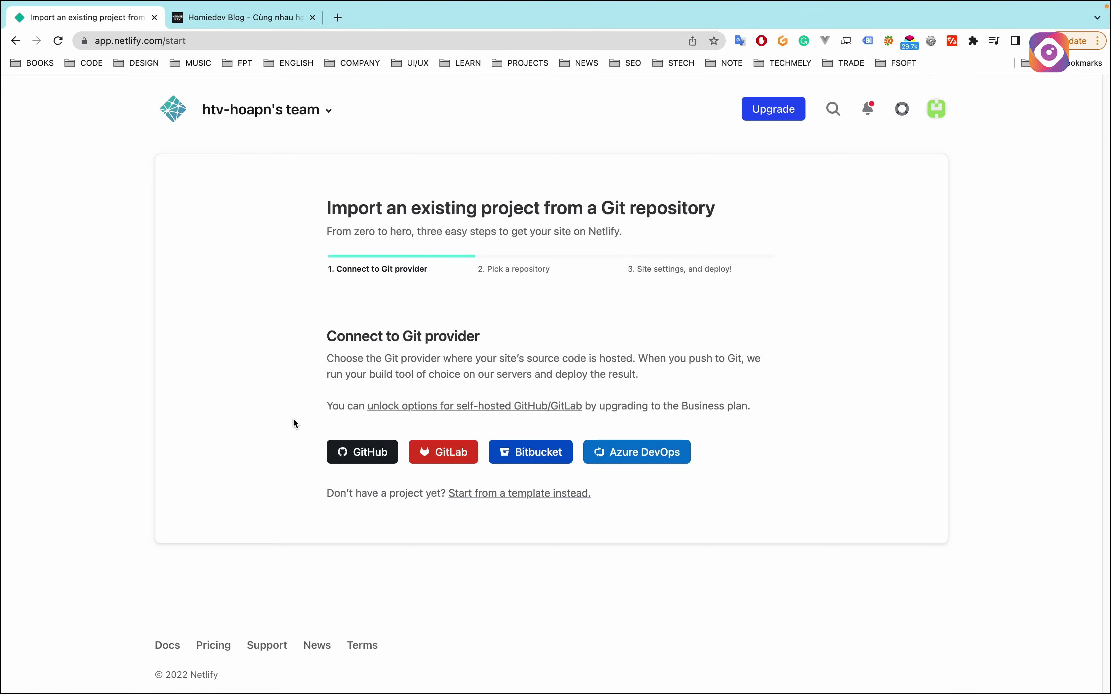
{"action": "left_click", "coordinate": [367, 450]}
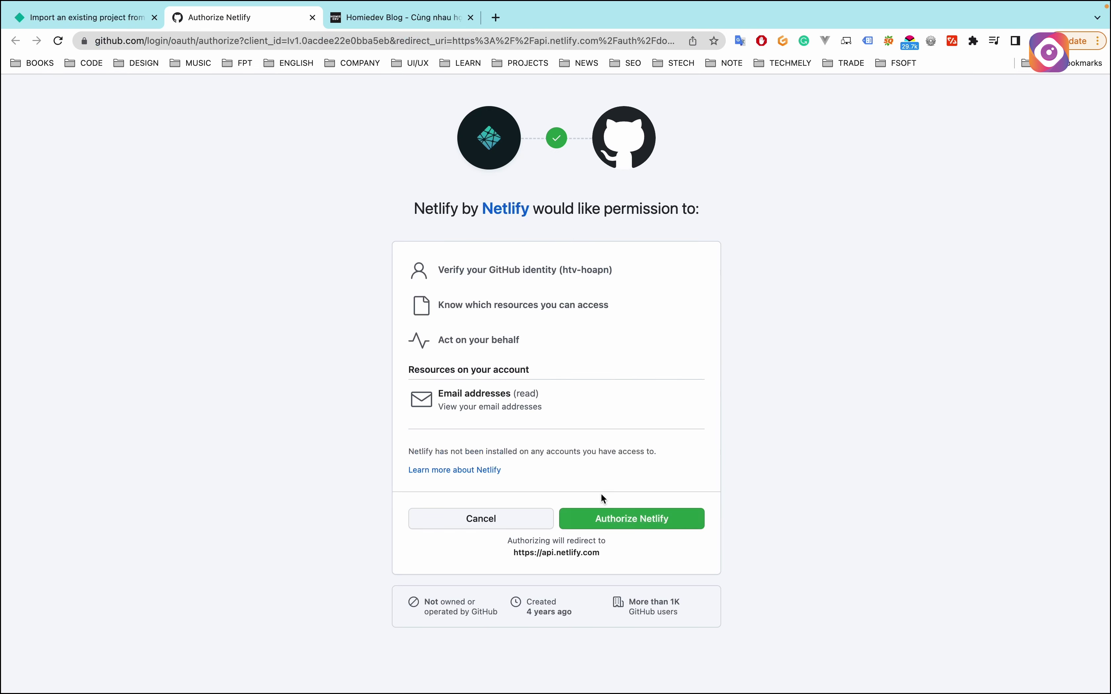
{"action": "left_click", "coordinate": [602, 525]}
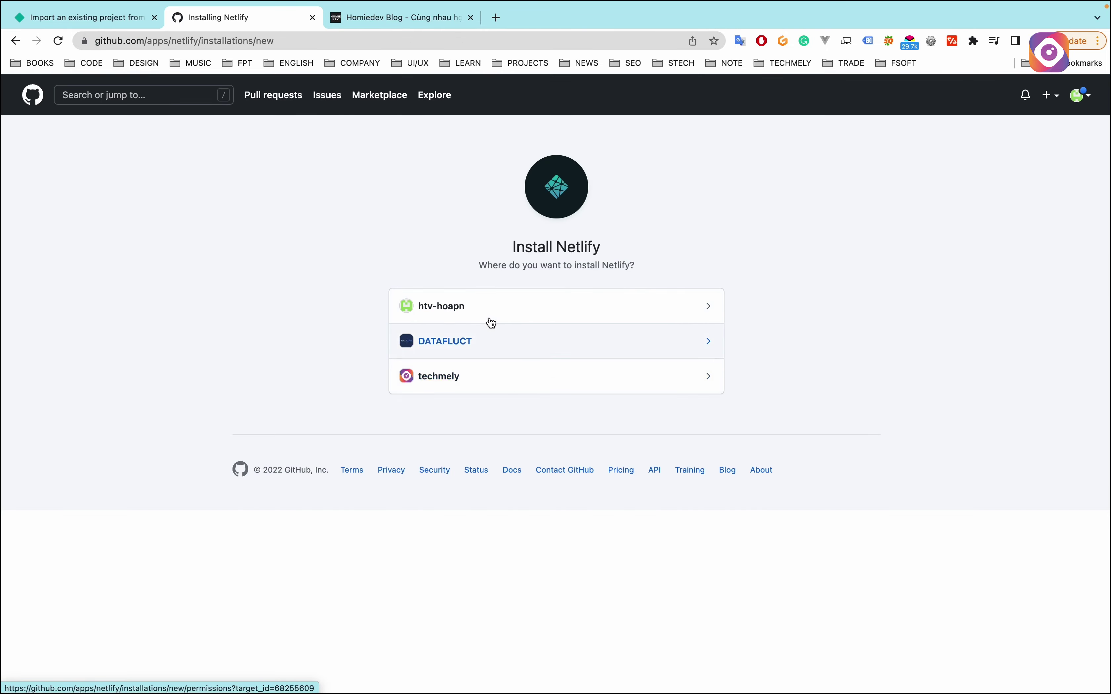
{"action": "left_click", "coordinate": [544, 377]}
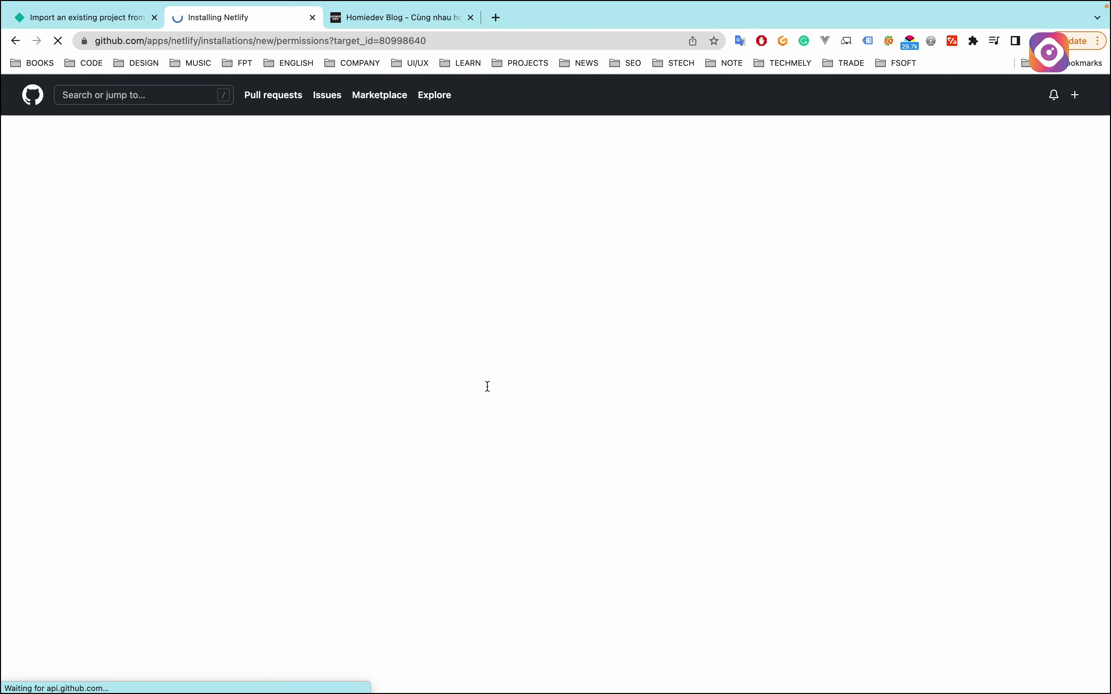
{"action": "left_click", "coordinate": [413, 648]}
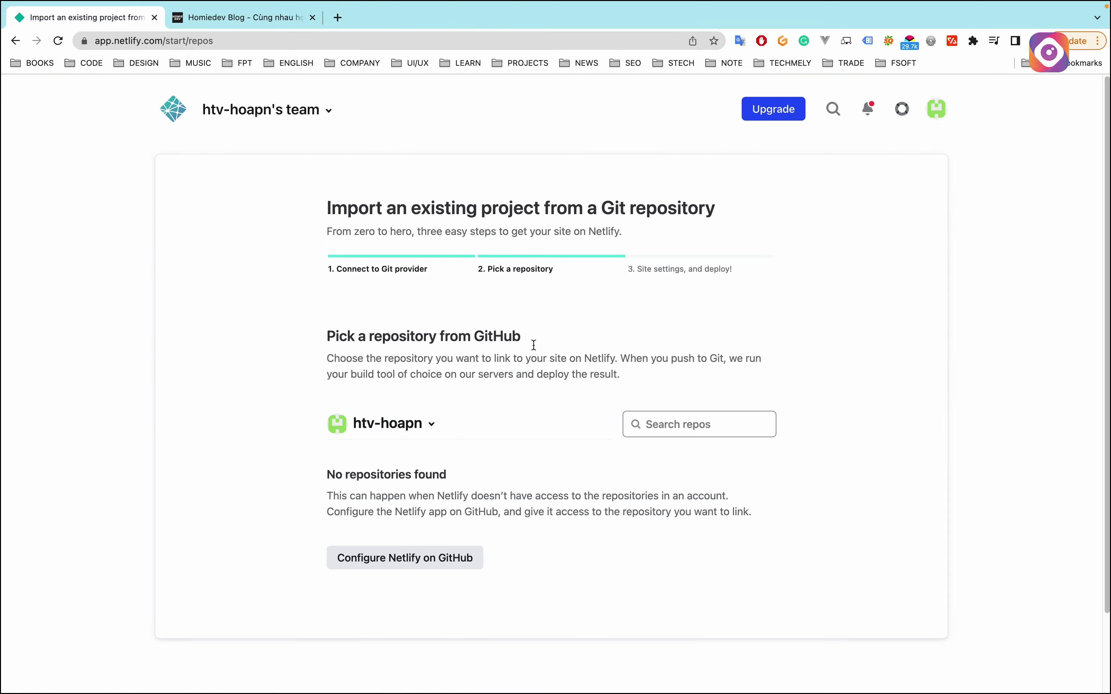
Search the repositories for blog, switch the account to techmely, and pick the blog-for-dev-nextjs-contentful repository
{"action": "left_click", "coordinate": [665, 425]}
{"action": "type", "text": "dev"}
{"action": "key", "text": "super+a"}
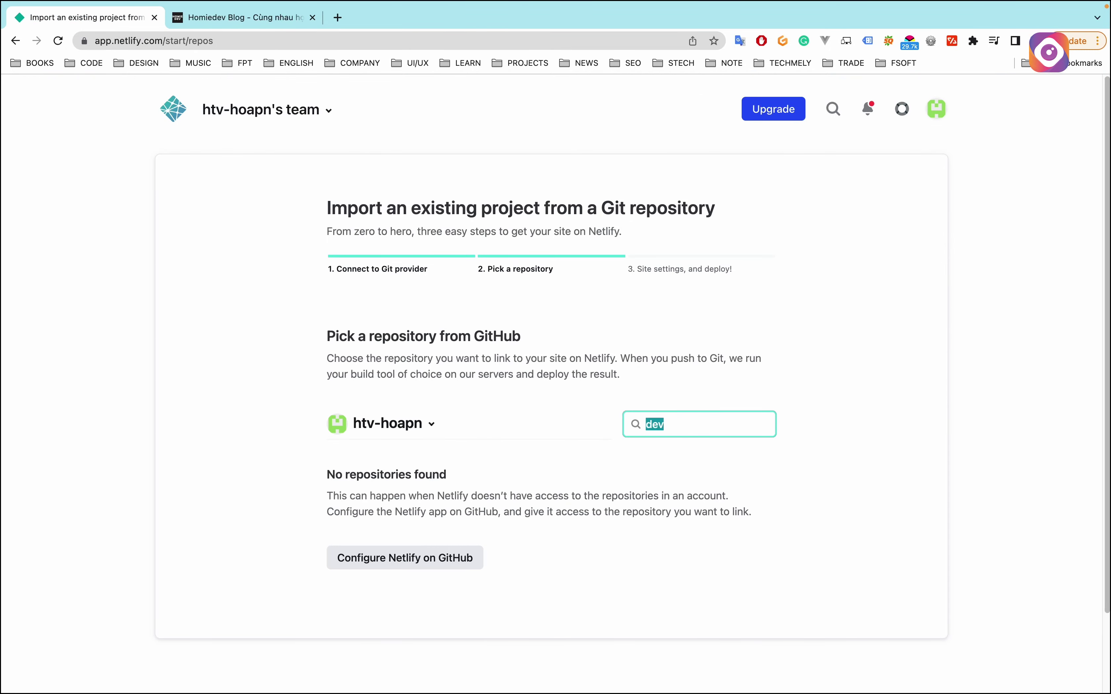
{"action": "type", "text": "blog"}
{"action": "left_click", "coordinate": [435, 427]}
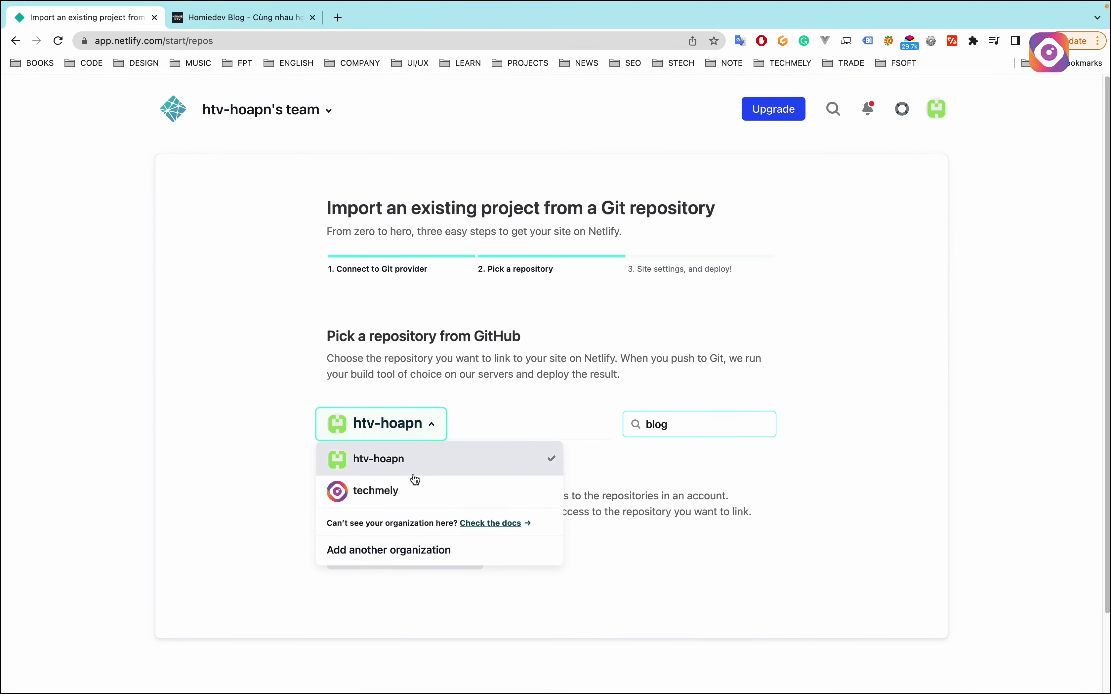
{"action": "left_click", "coordinate": [406, 495]}
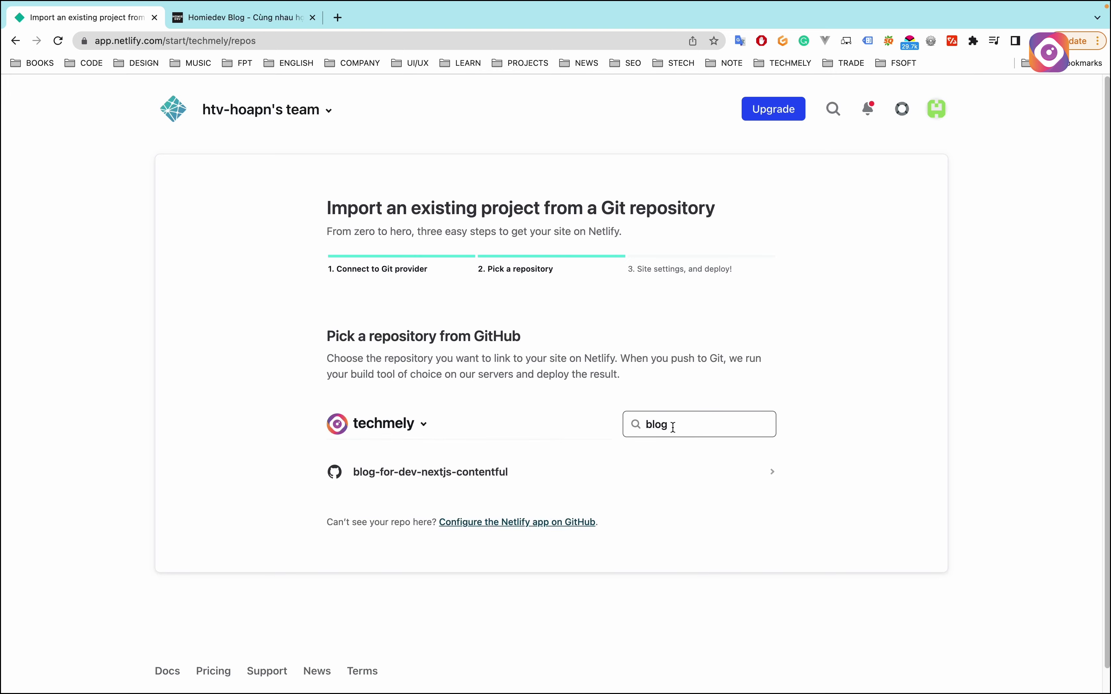
{"action": "left_click", "coordinate": [521, 471]}
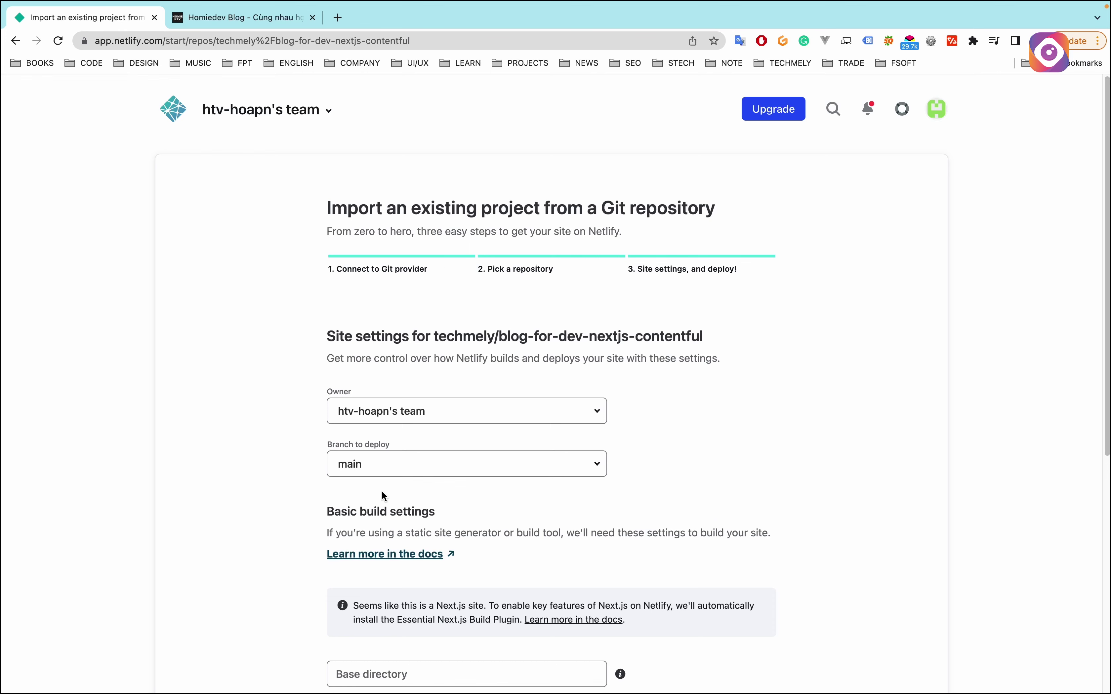
Select main as the branch to deploy in the site settings
{"action": "scroll", "coordinate": [575, 489], "scroll_direction": "down", "scroll_amount": 4}
{"action": "left_click", "coordinate": [598, 294]}
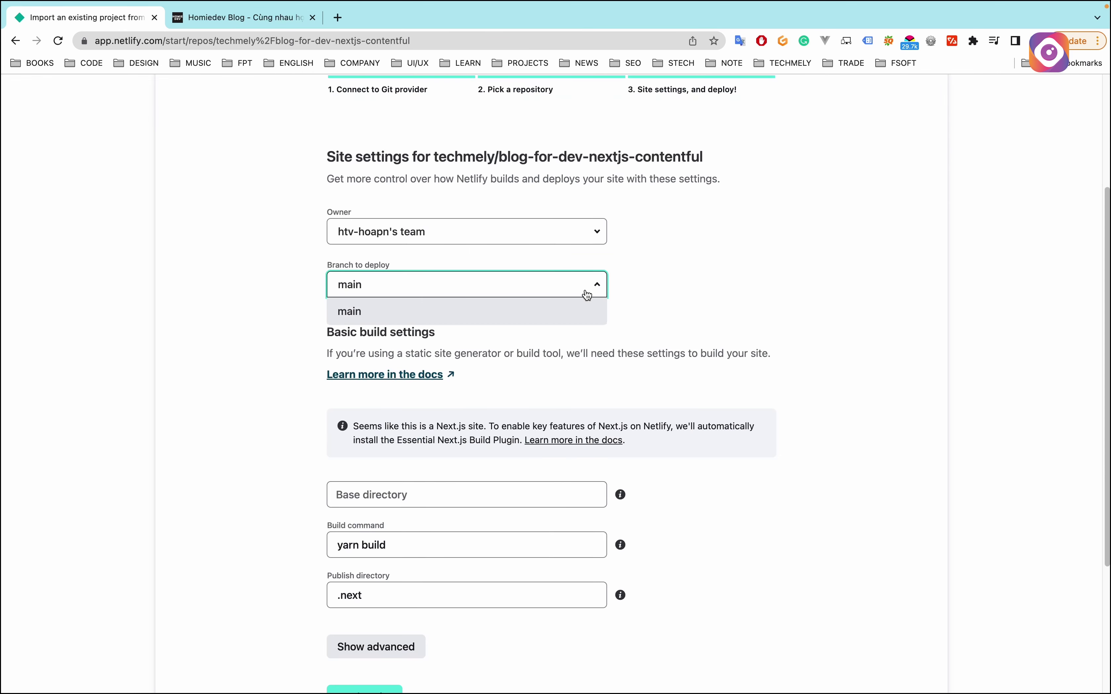
{"action": "left_click", "coordinate": [542, 316]}
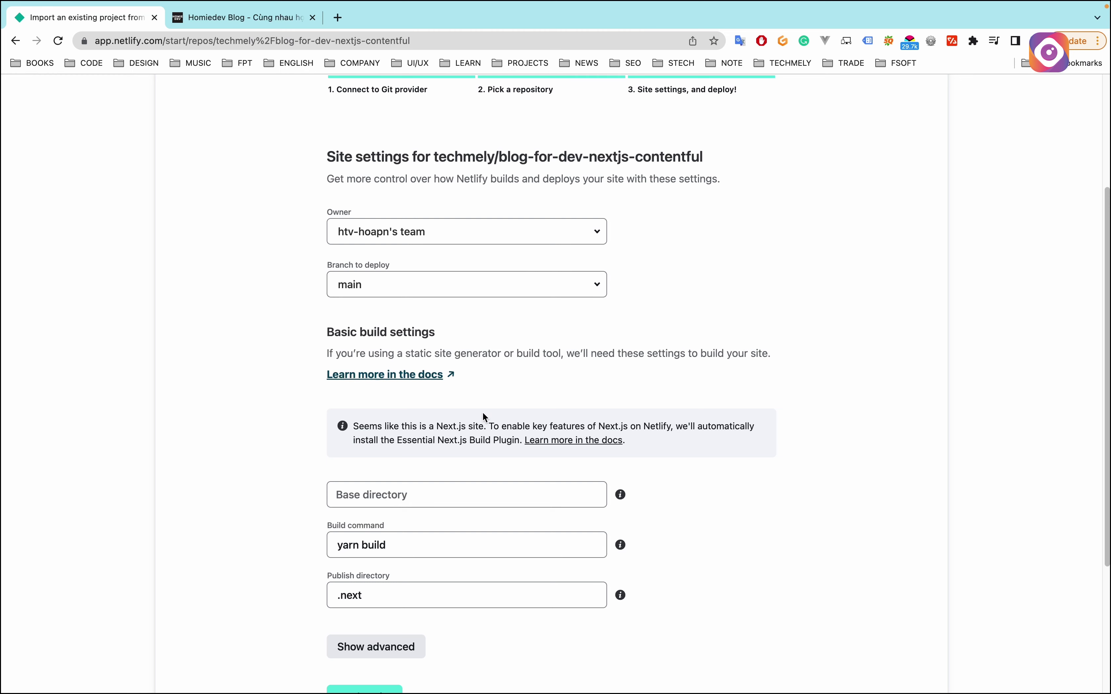
Review the site's basic build settings, examining the build command and the publish directory
{"action": "scroll", "coordinate": [484, 413], "scroll_direction": "down", "scroll_amount": 1}
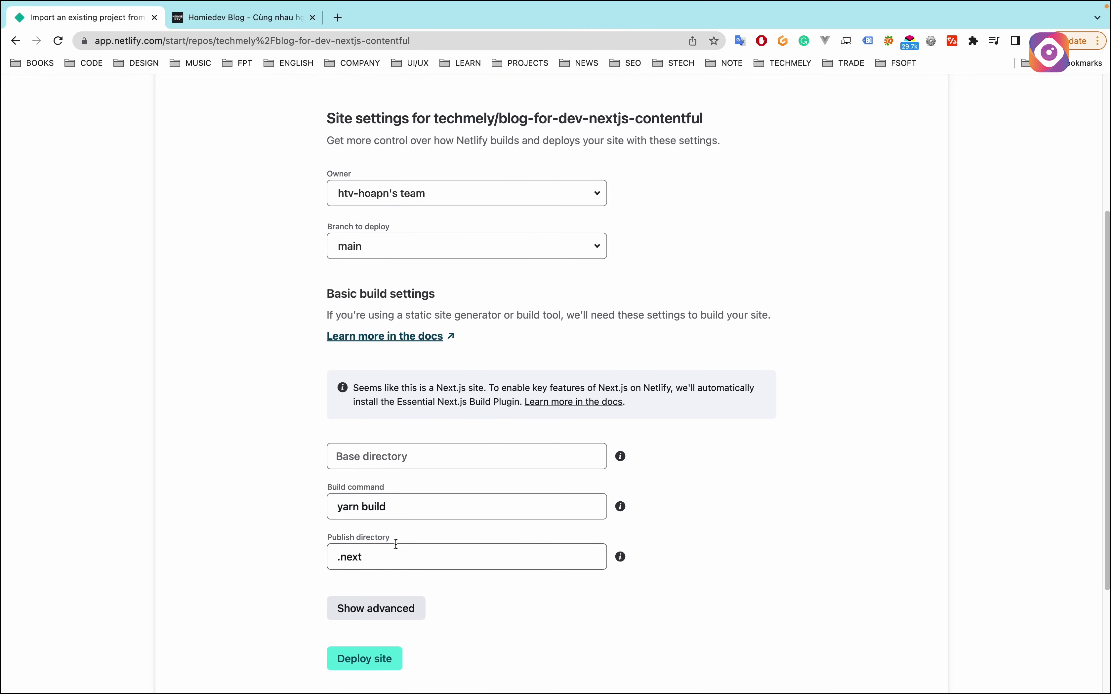
{"action": "scroll", "coordinate": [486, 496], "scroll_direction": "down", "scroll_amount": 4}
{"action": "left_click", "coordinate": [391, 340]}
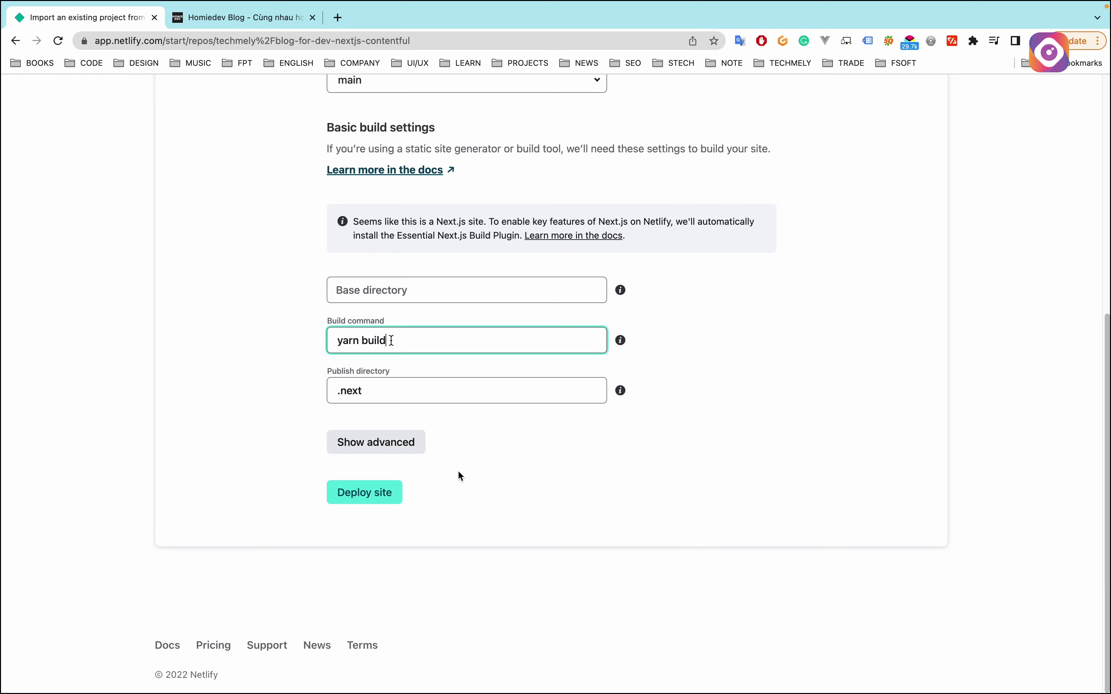
{"action": "left_click_drag", "start_coordinate": [391, 340], "coordinate": [310, 342]}
{"action": "left_click", "coordinate": [383, 394]}
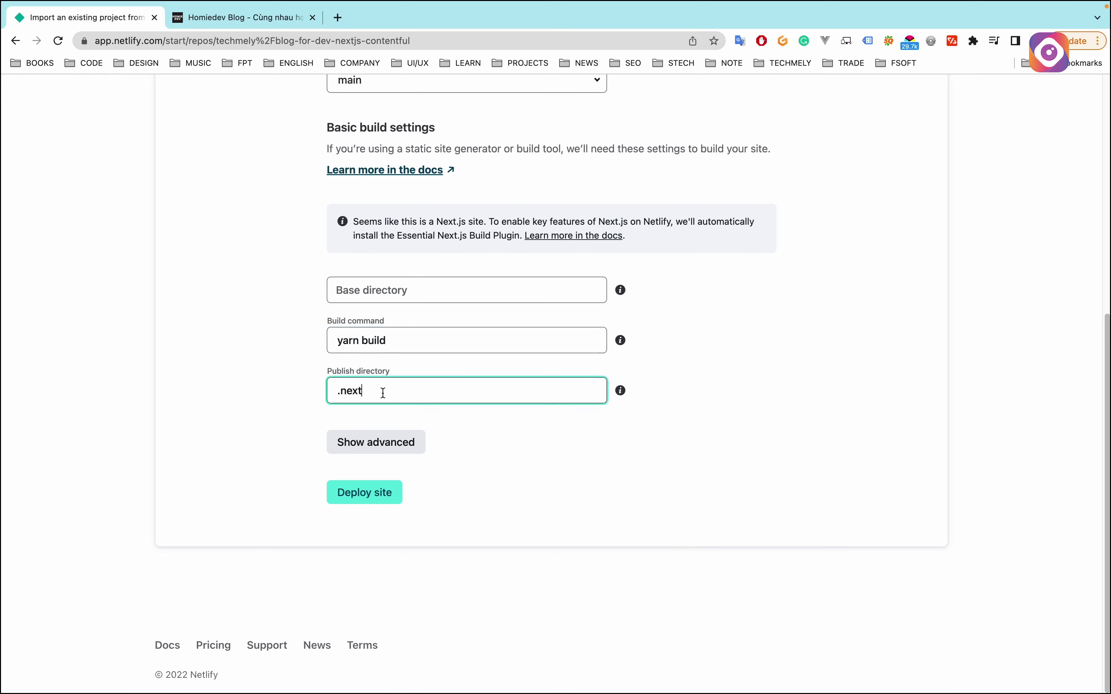
{"action": "left_click_drag", "start_coordinate": [382, 393], "coordinate": [333, 391]}
{"action": "left_click_drag", "start_coordinate": [402, 342], "coordinate": [325, 345]}
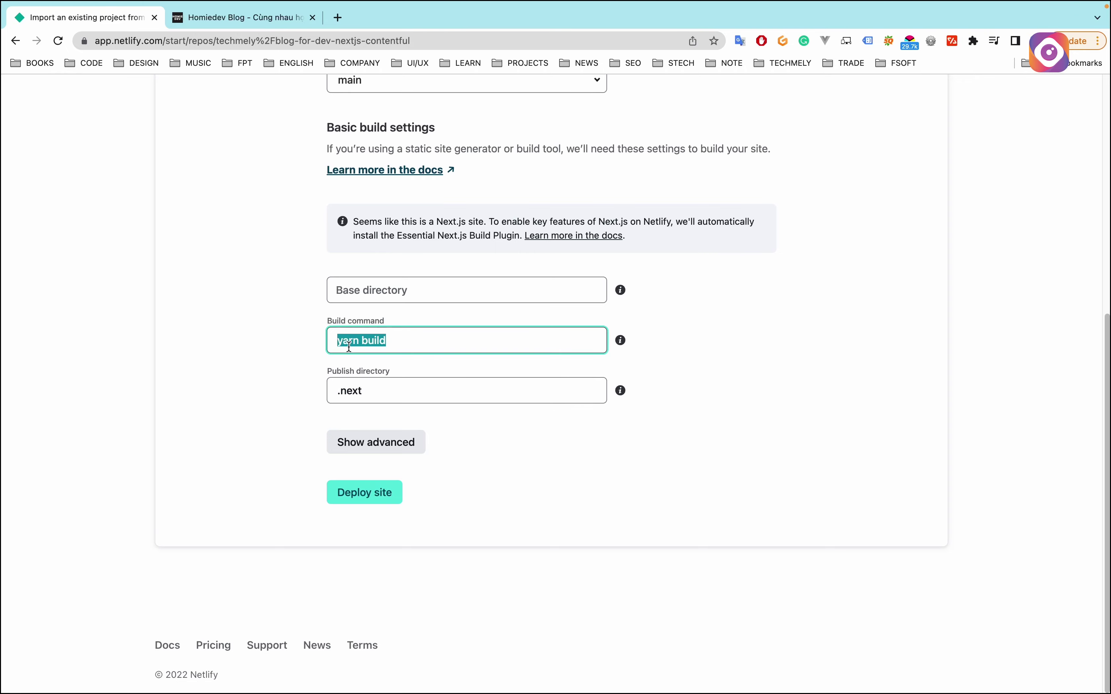
{"action": "scroll", "coordinate": [385, 373], "scroll_direction": "up", "scroll_amount": 7}
{"action": "scroll", "coordinate": [434, 418], "scroll_direction": "down", "scroll_amount": 4}
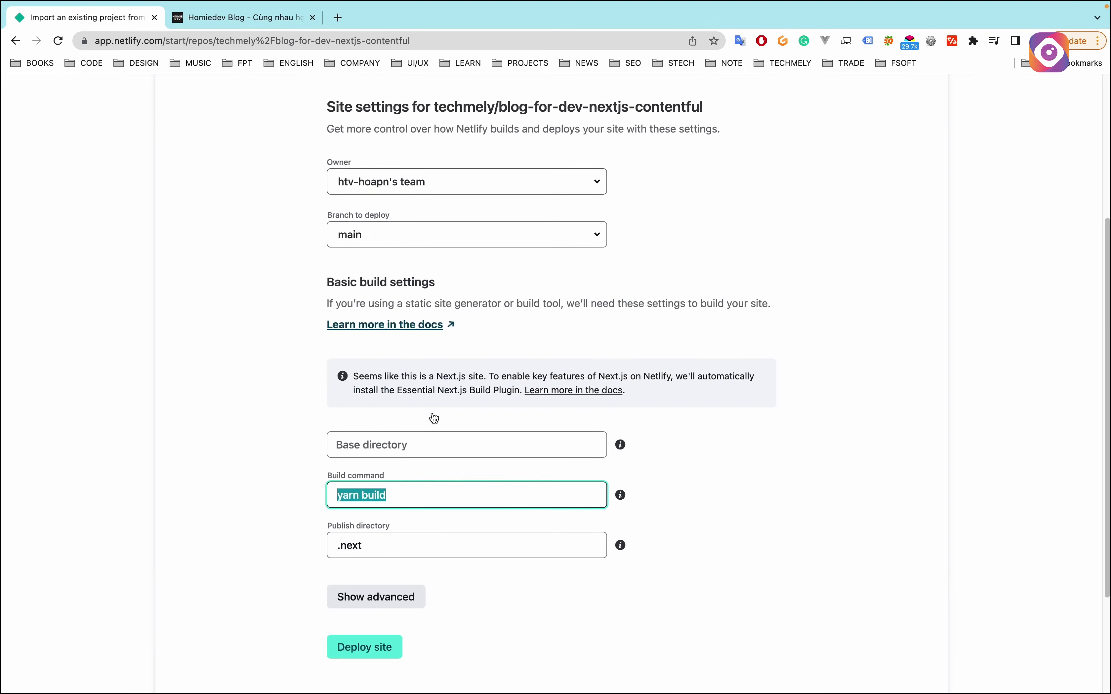
{"action": "scroll", "coordinate": [415, 422], "scroll_direction": "down", "scroll_amount": 3}
{"action": "left_click_drag", "start_coordinate": [381, 389], "coordinate": [325, 390]}
{"action": "scroll", "coordinate": [404, 420], "scroll_direction": "up", "scroll_amount": 3}
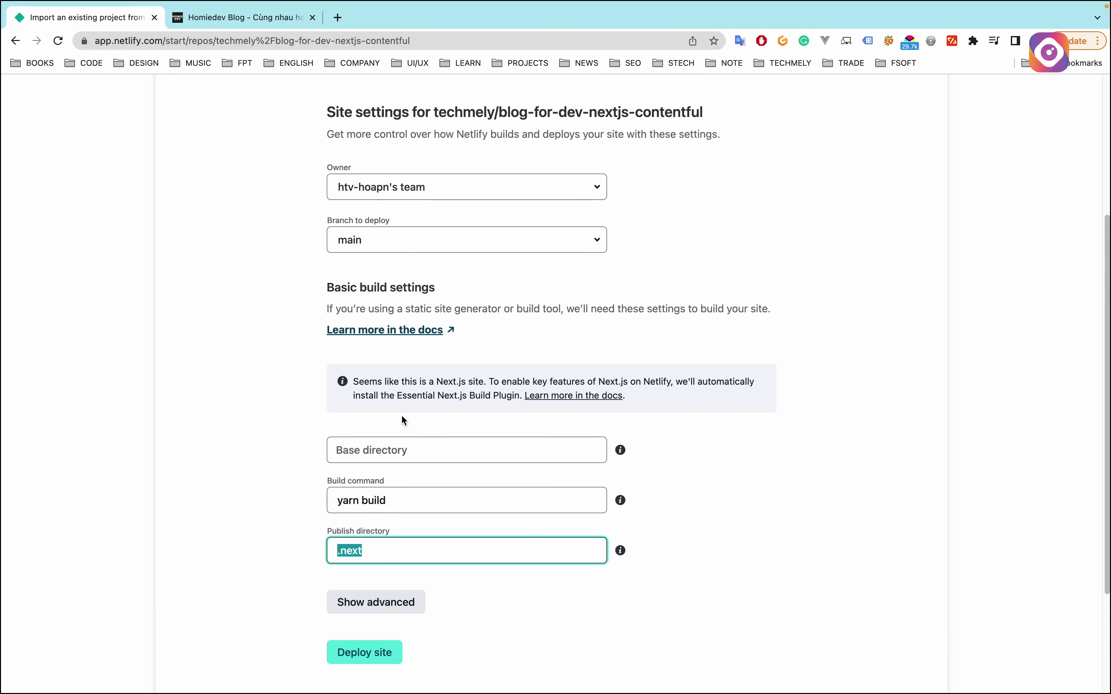
{"action": "scroll", "coordinate": [466, 542], "scroll_direction": "up", "scroll_amount": 3}
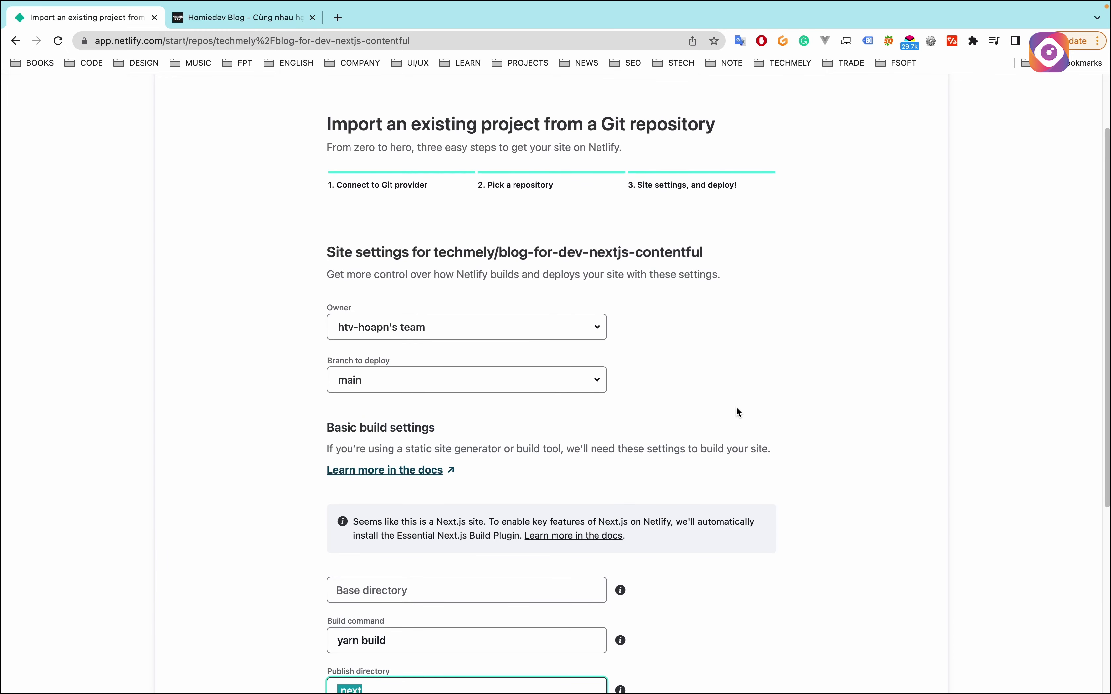
{"action": "scroll", "coordinate": [538, 414], "scroll_direction": "down", "scroll_amount": 6}
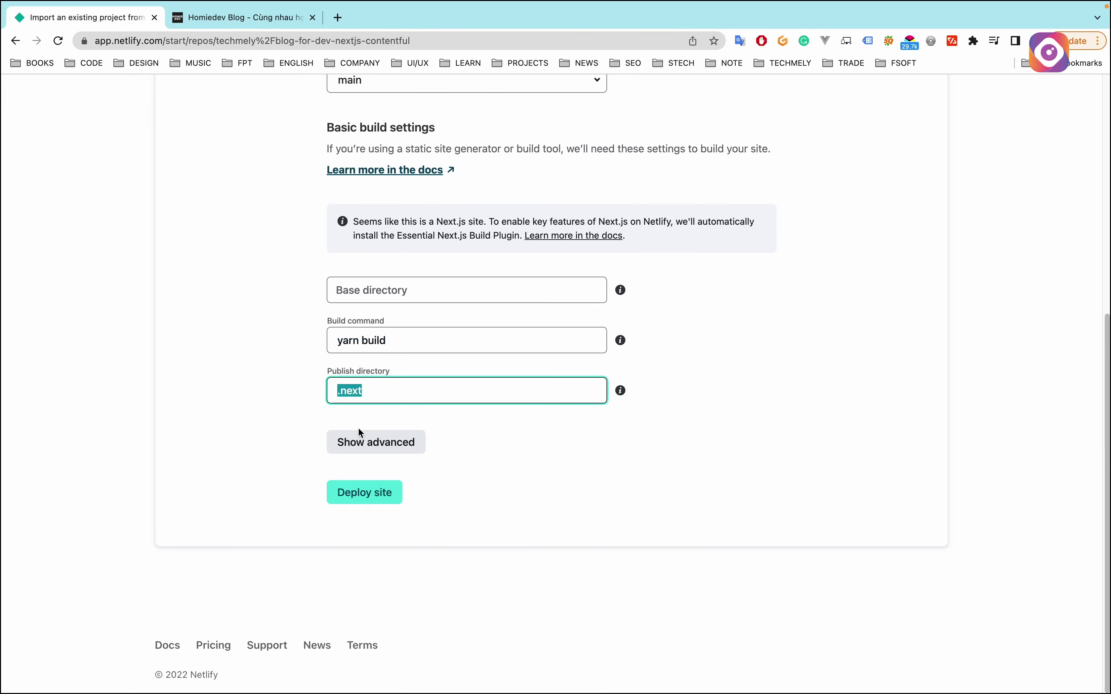
Deploy the site with these settings and open the details of its main production deploy
{"action": "left_click", "coordinate": [372, 500]}
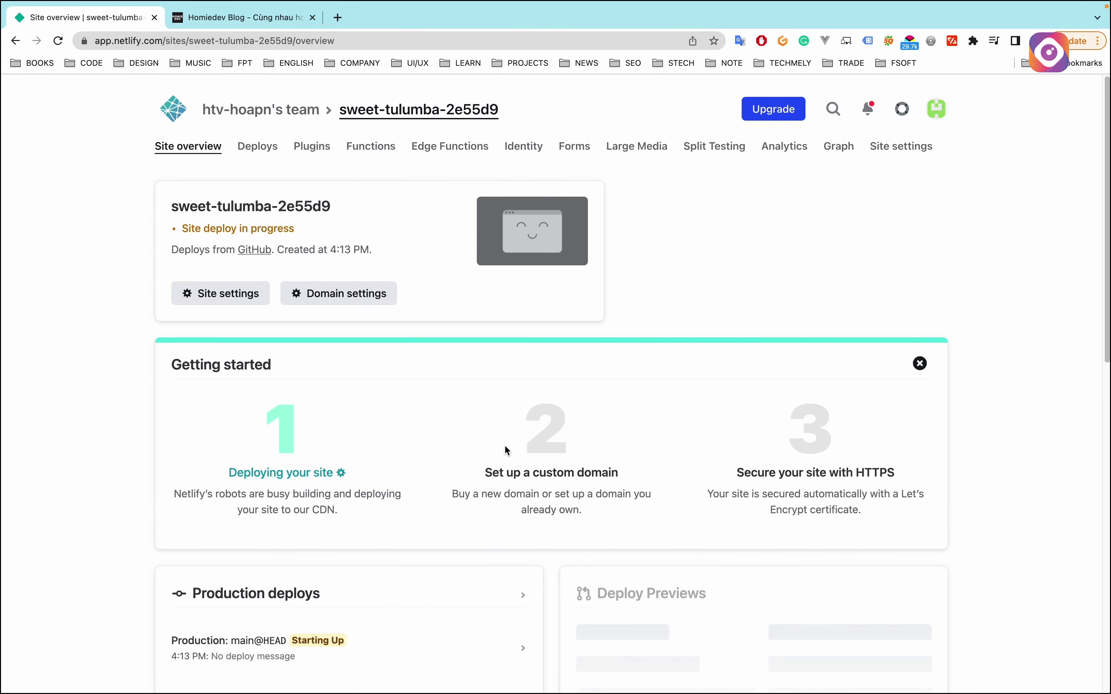
{"action": "scroll", "coordinate": [505, 445], "scroll_direction": "down", "scroll_amount": 2}
{"action": "scroll", "coordinate": [504, 447], "scroll_direction": "down", "scroll_amount": 2}
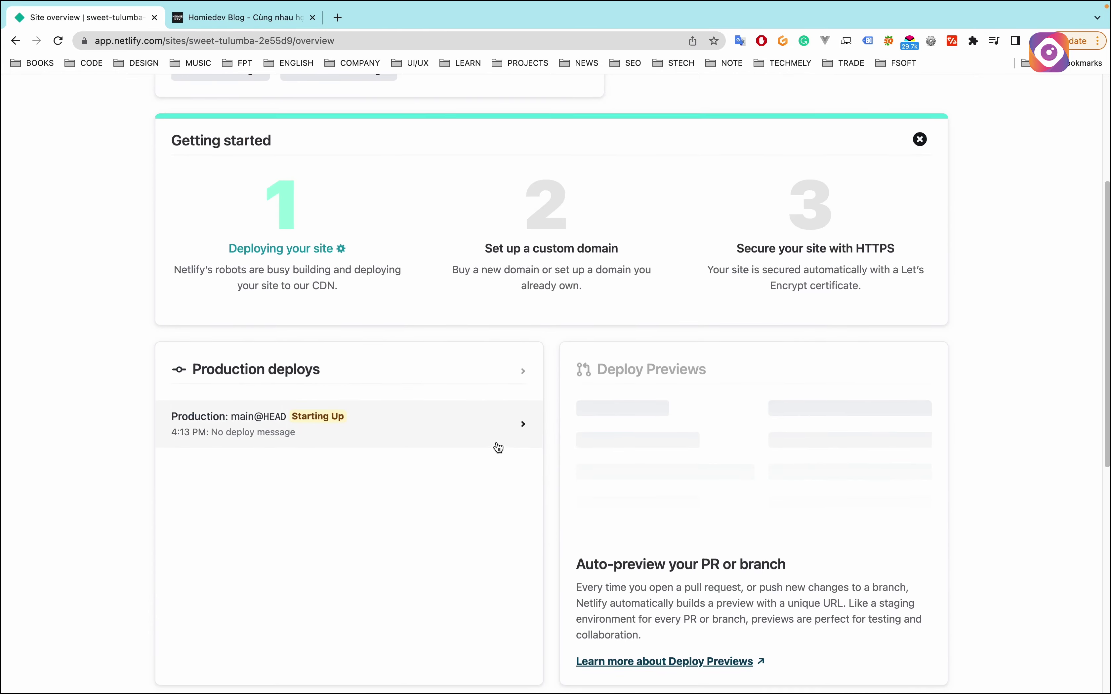
{"action": "left_click", "coordinate": [384, 426]}
Follow the deploy log through to its last line, and return to the deploy's summary
{"action": "scroll", "coordinate": [327, 488], "scroll_direction": "down", "scroll_amount": 1}
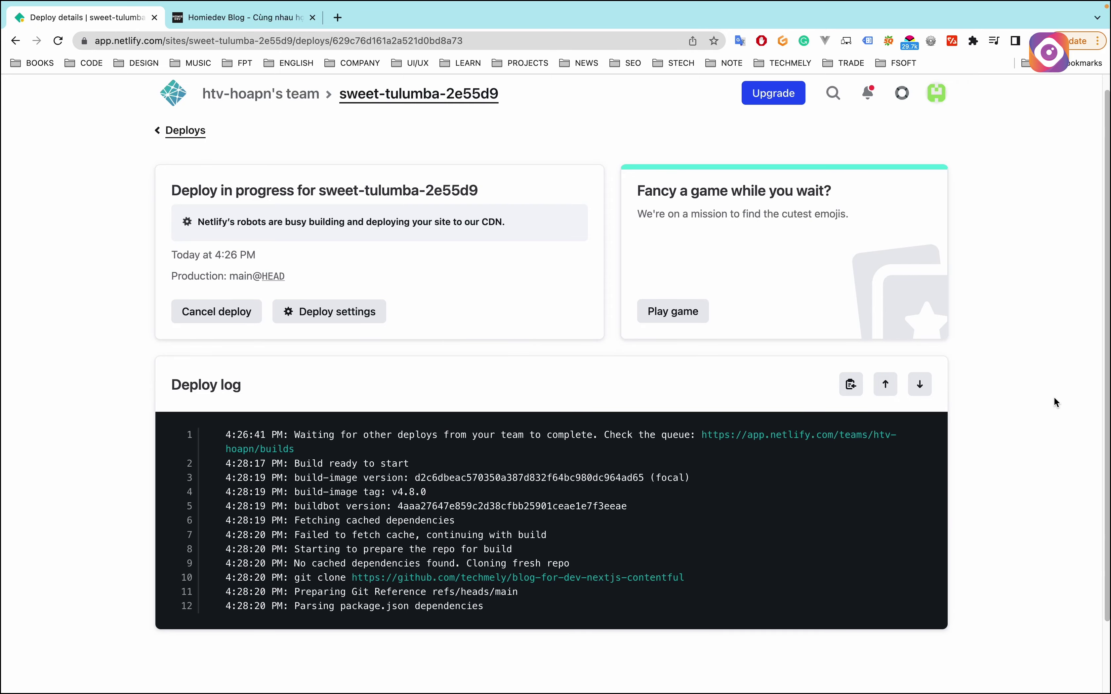
{"action": "scroll", "coordinate": [1040, 386], "scroll_direction": "down", "scroll_amount": 2}
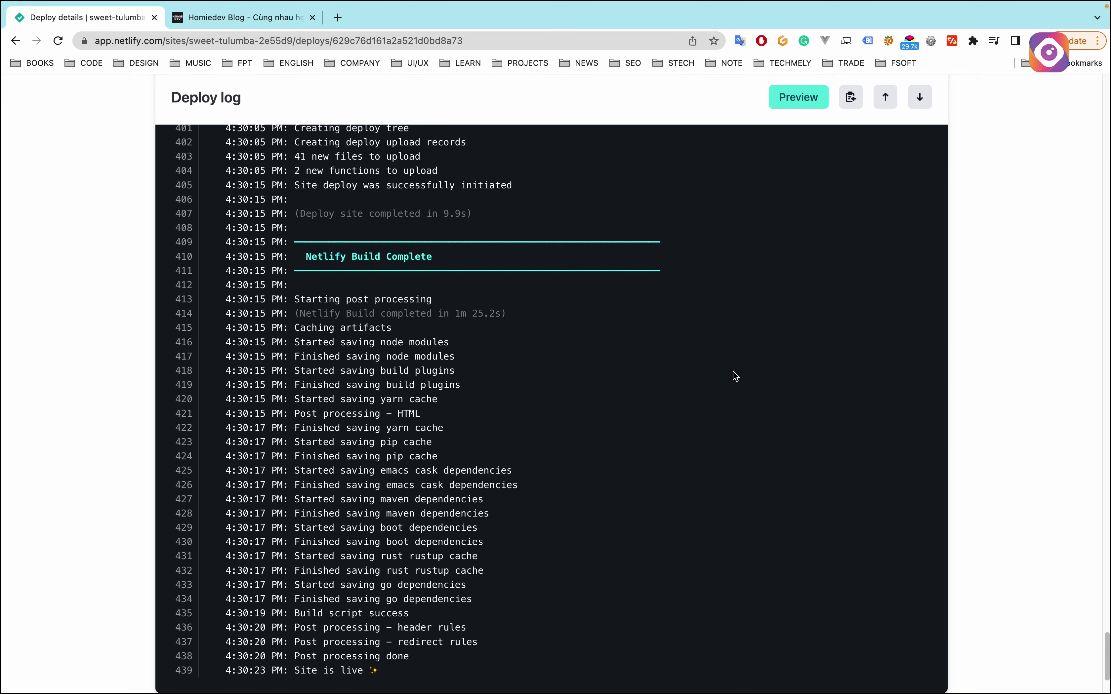
{"action": "scroll", "coordinate": [730, 378], "scroll_direction": "down", "scroll_amount": 3}
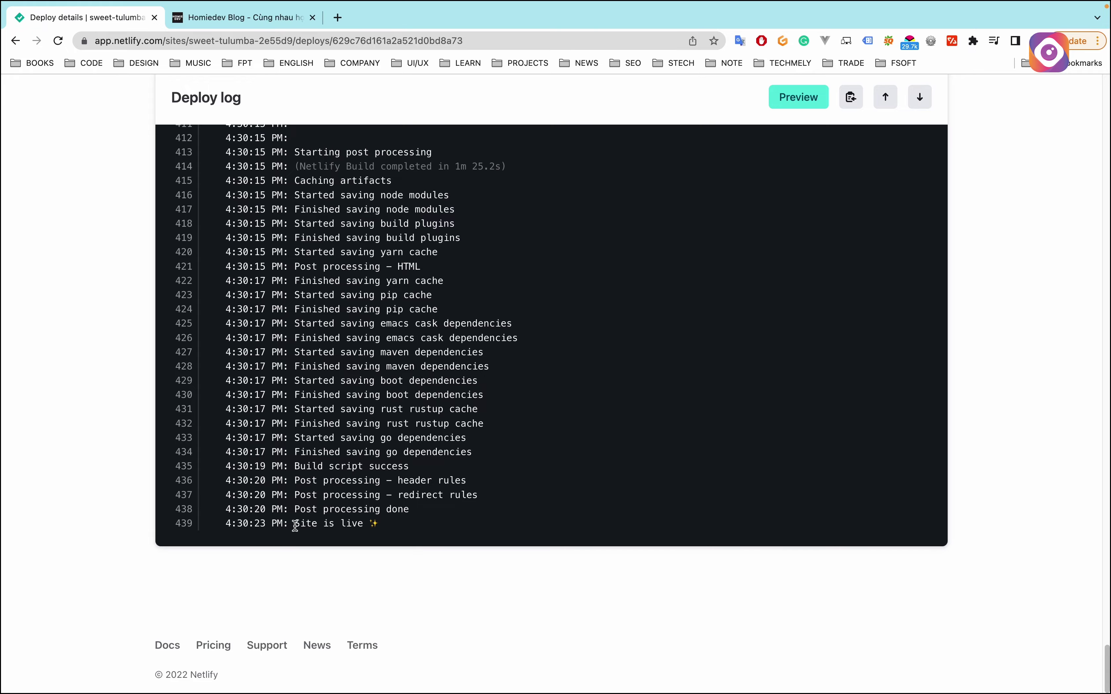
{"action": "left_click_drag", "start_coordinate": [295, 525], "coordinate": [369, 525]}
{"action": "scroll", "coordinate": [408, 508], "scroll_direction": "up", "scroll_amount": 20}
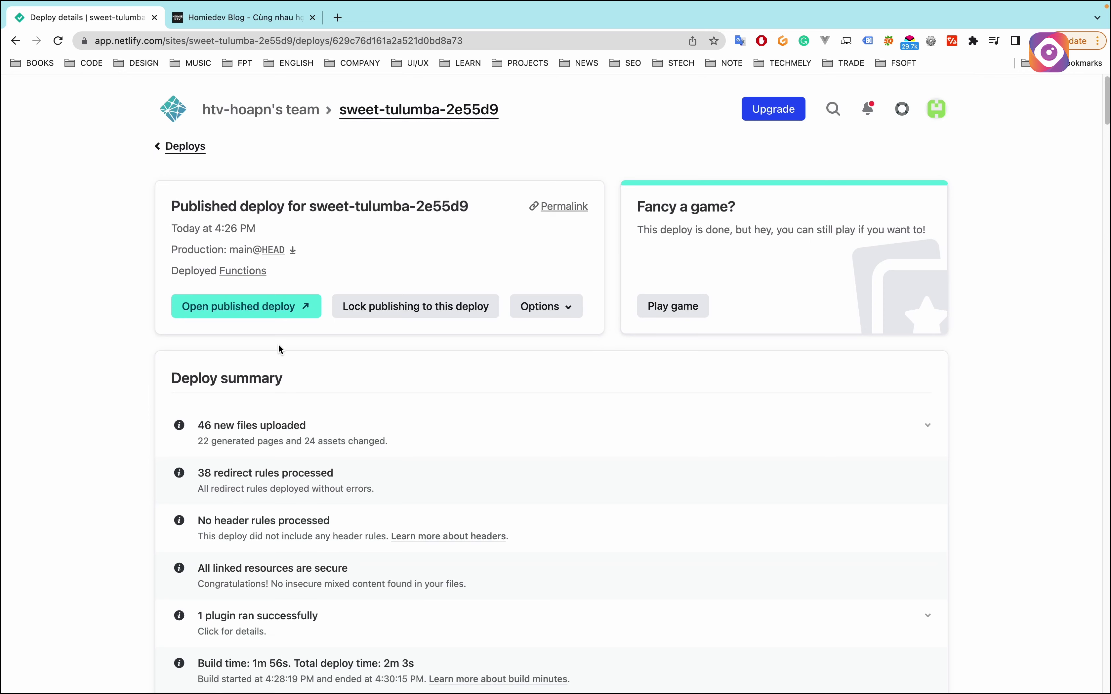
Go back to the site's list of deploys and open the published netlify.app address to check the blog's home page
{"action": "left_click", "coordinate": [179, 150]}
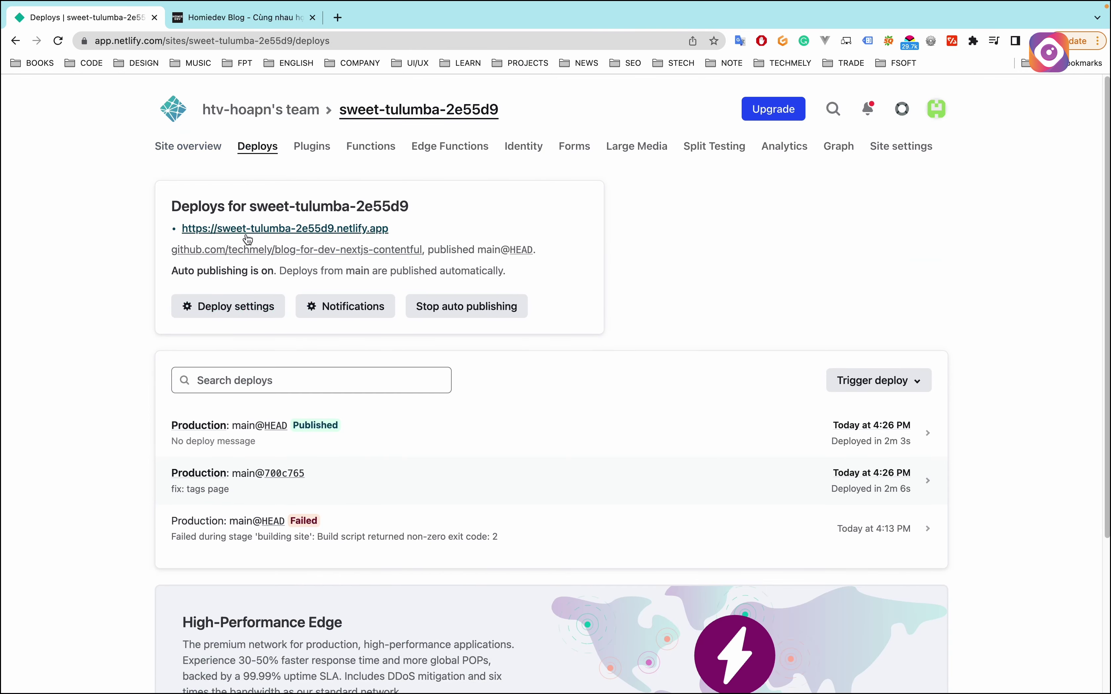
{"action": "left_click", "coordinate": [281, 231]}
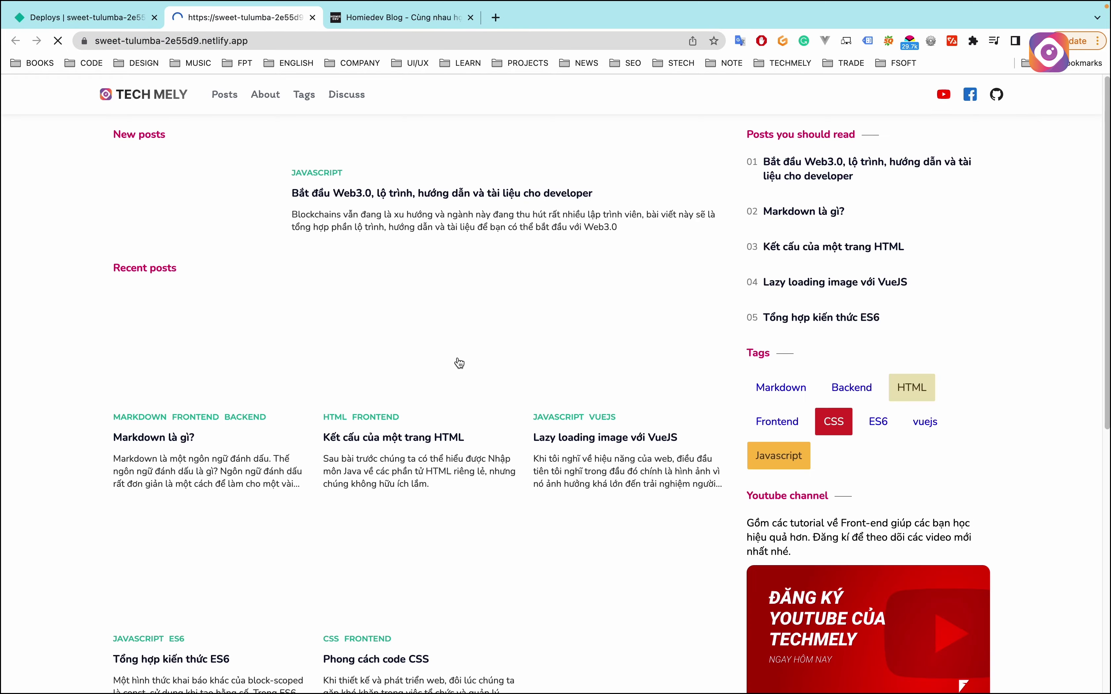
{"action": "scroll", "coordinate": [370, 335], "scroll_direction": "down", "scroll_amount": 10}
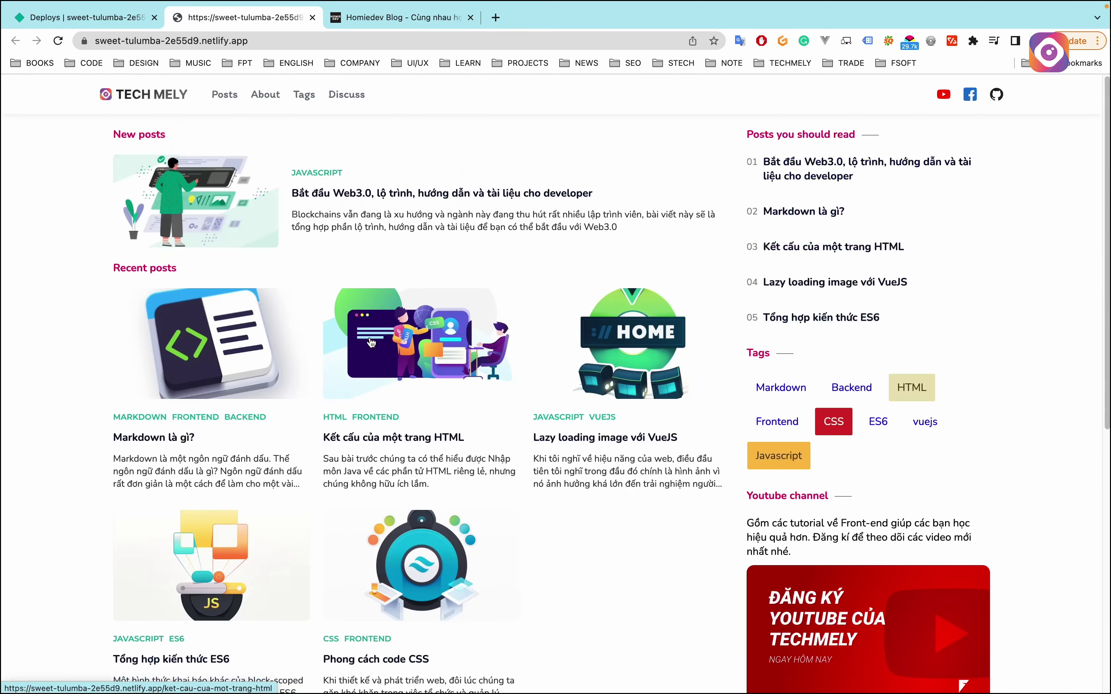
Return to the deployed site's Netlify dashboard and open its general site settings
{"action": "left_click", "coordinate": [102, 22]}
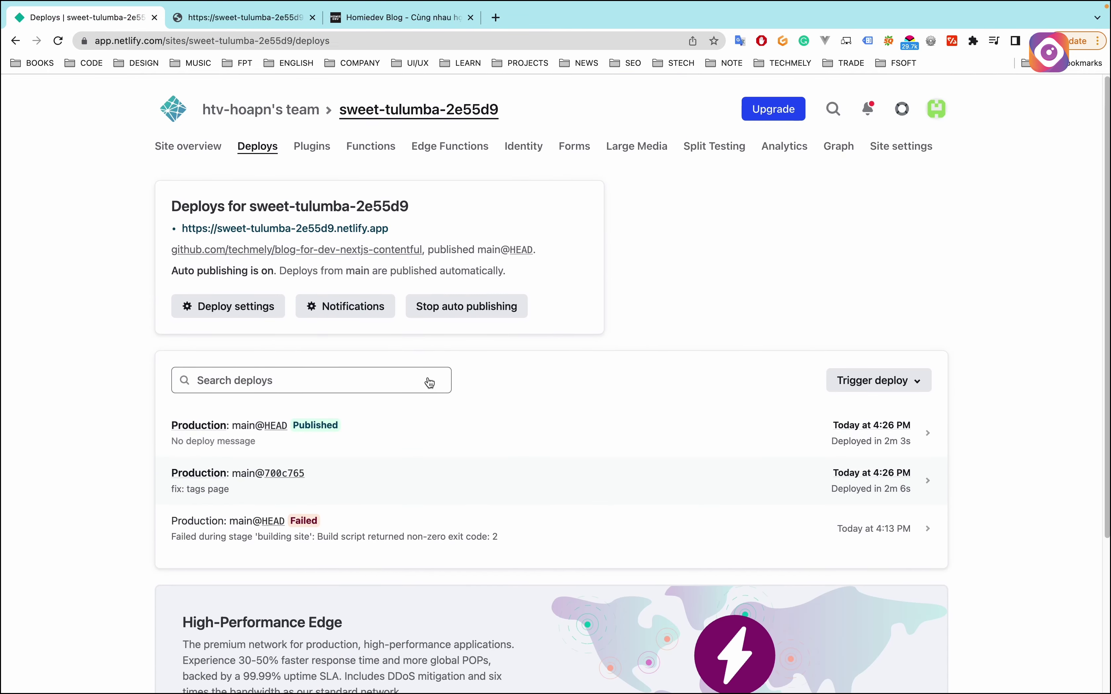
{"action": "left_click", "coordinate": [199, 157]}
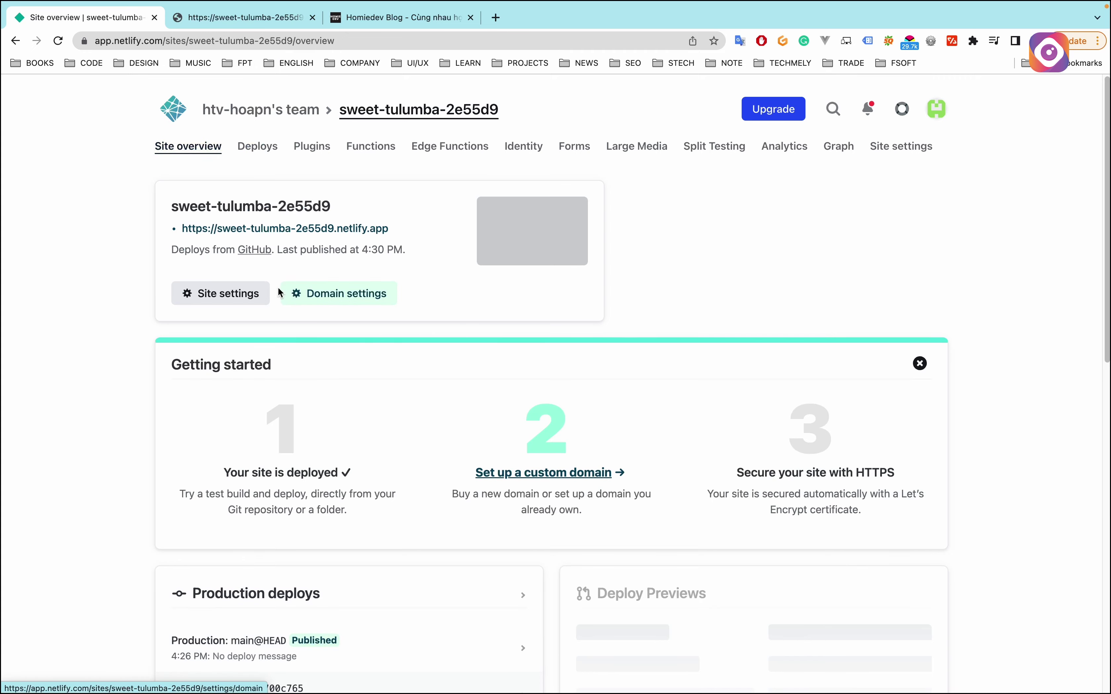
{"action": "left_click", "coordinate": [242, 298]}
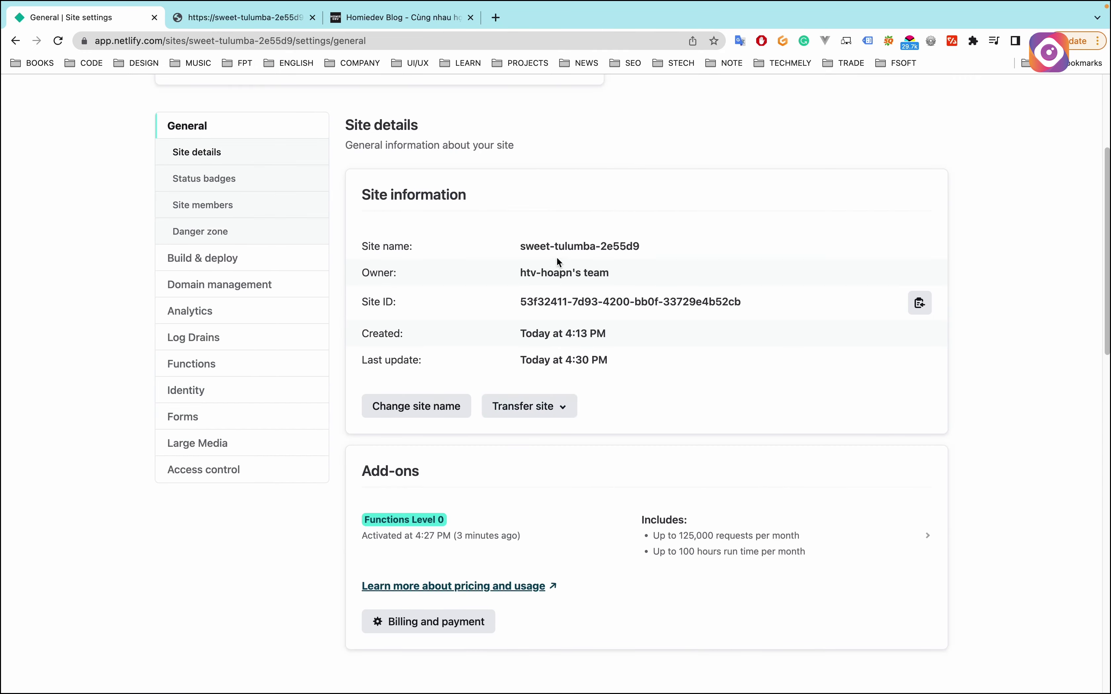
Change the site name to techmely-blog and save it
{"action": "left_click", "coordinate": [440, 406]}
{"action": "left_click_drag", "start_coordinate": [552, 389], "coordinate": [324, 395]}
{"action": "type", "text": "teche"}
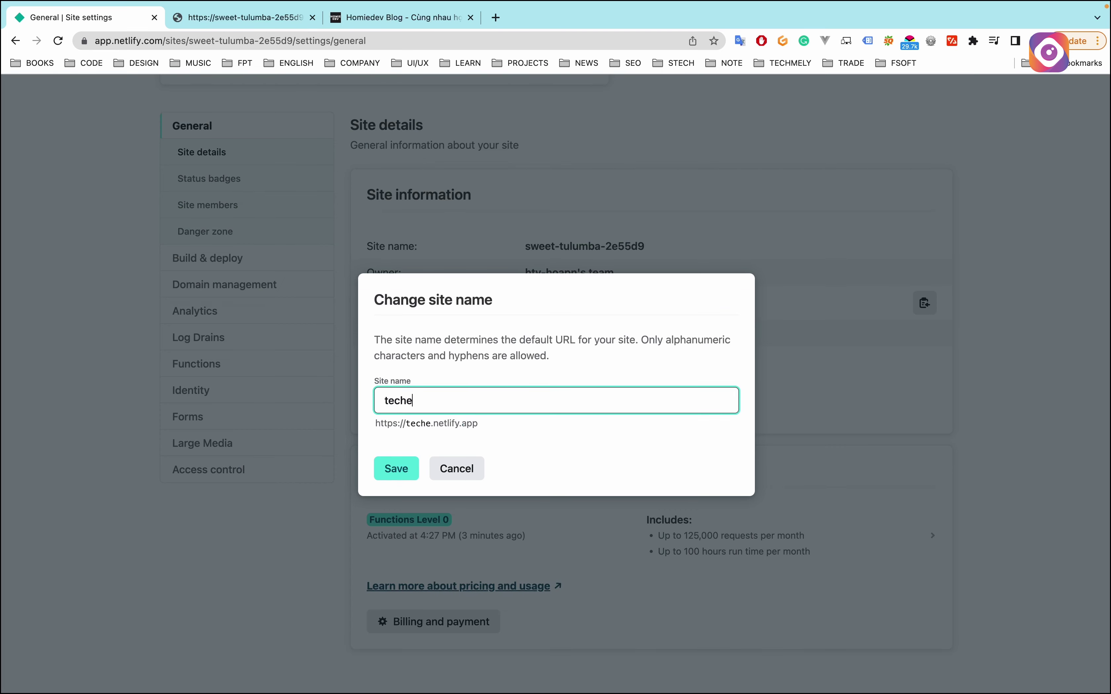
{"action": "key", "text": "BackSpace"}
{"action": "type", "text": "mely-blog"}
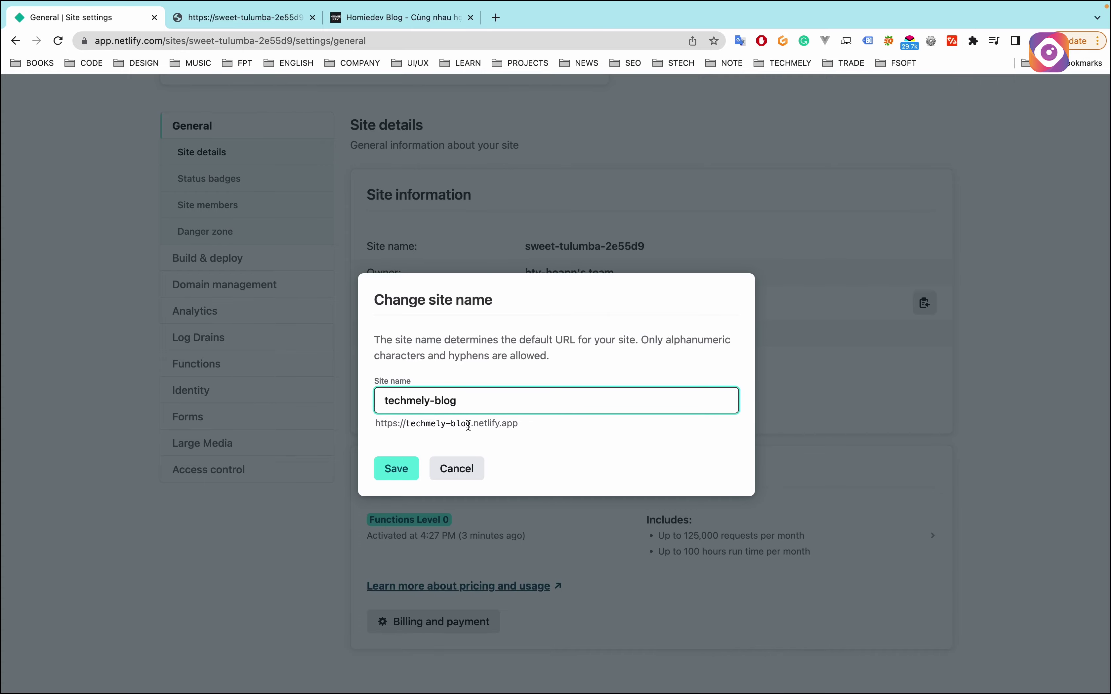
{"action": "left_click_drag", "start_coordinate": [466, 423], "coordinate": [524, 424]}
{"action": "left_click", "coordinate": [414, 469]}
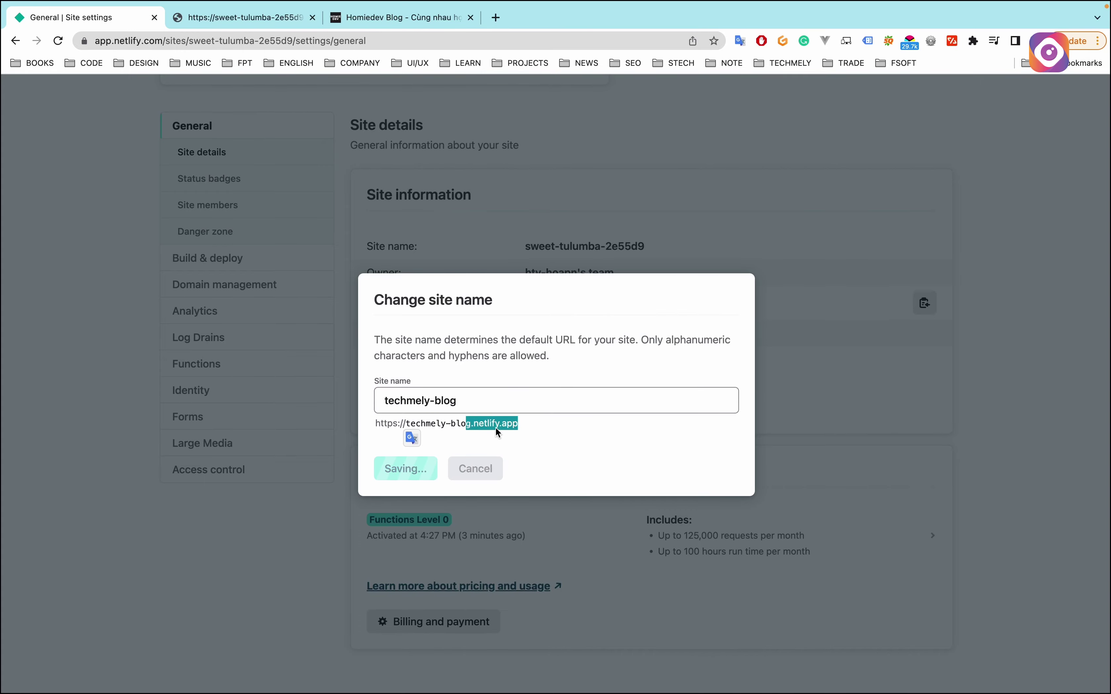
{"action": "scroll", "coordinate": [439, 342], "scroll_direction": "down", "scroll_amount": 2}
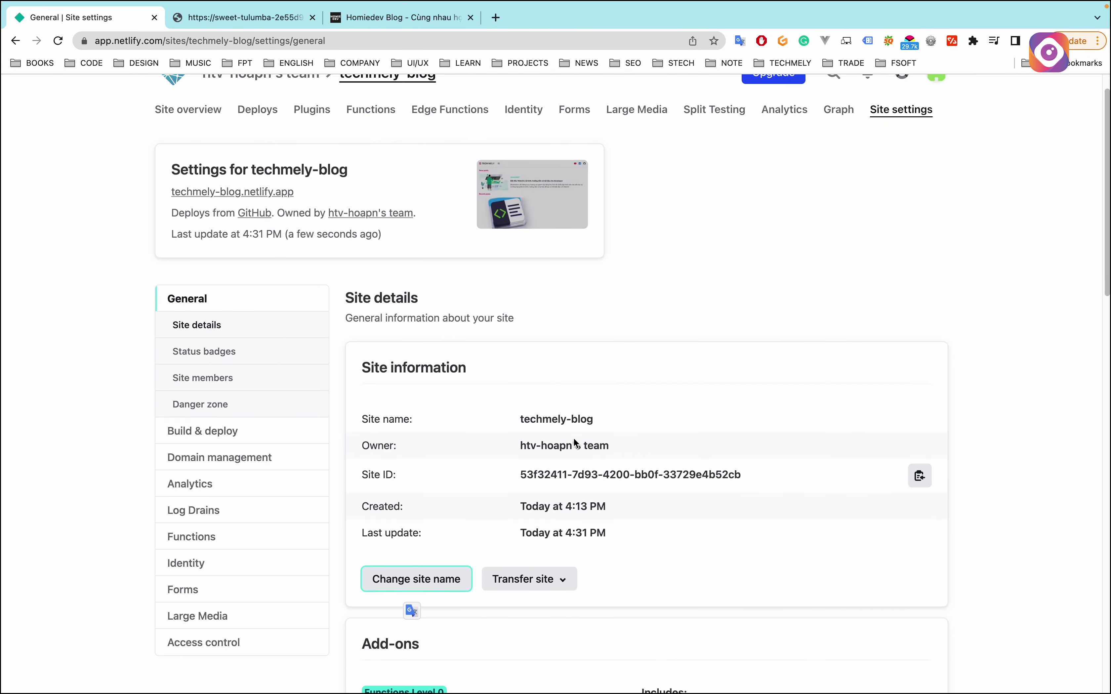
Open techmely-blog.netlify.app from the site settings, close the page with the old address, and check the blog's home page
{"action": "scroll", "coordinate": [459, 413], "scroll_direction": "up", "scroll_amount": 3}
{"action": "left_click", "coordinate": [258, 230], "text": "super"}
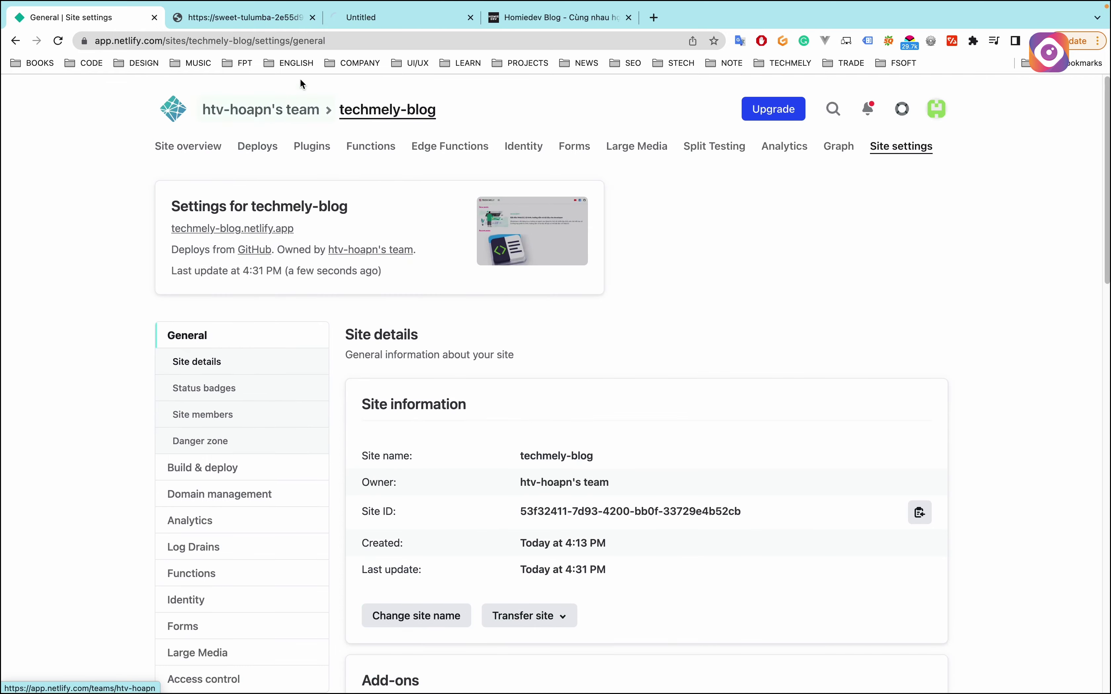
{"action": "left_click", "coordinate": [312, 17]}
{"action": "left_click", "coordinate": [221, 23]}
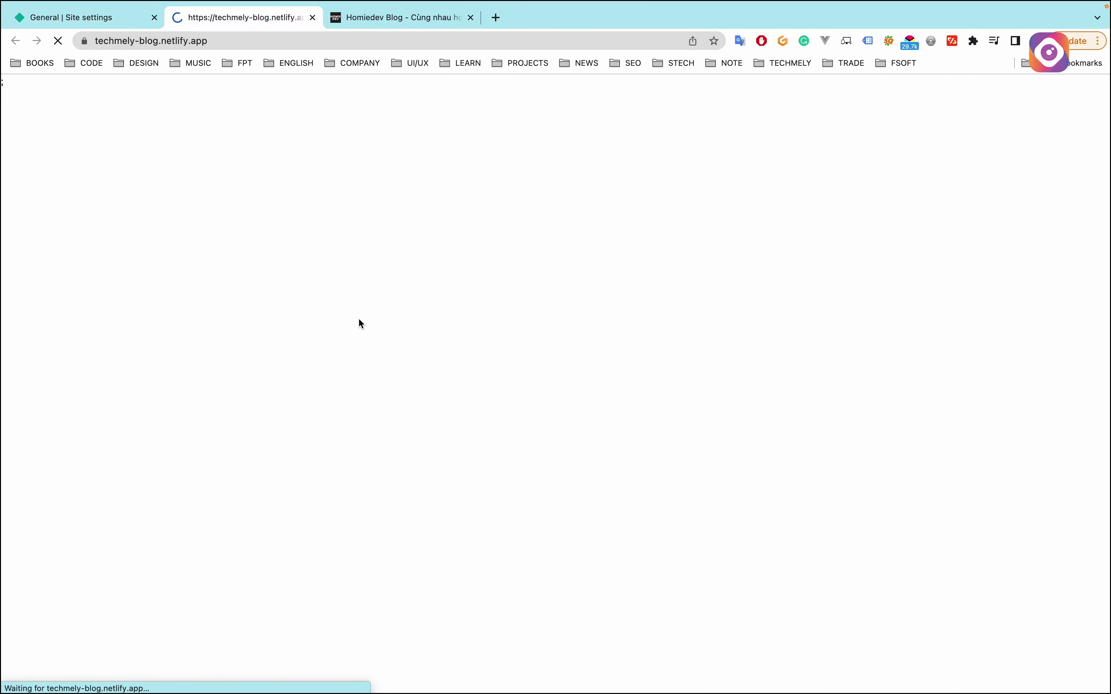
{"action": "scroll", "coordinate": [363, 330], "scroll_direction": "down", "scroll_amount": 10}
{"action": "scroll", "coordinate": [372, 368], "scroll_direction": "up", "scroll_amount": 15}
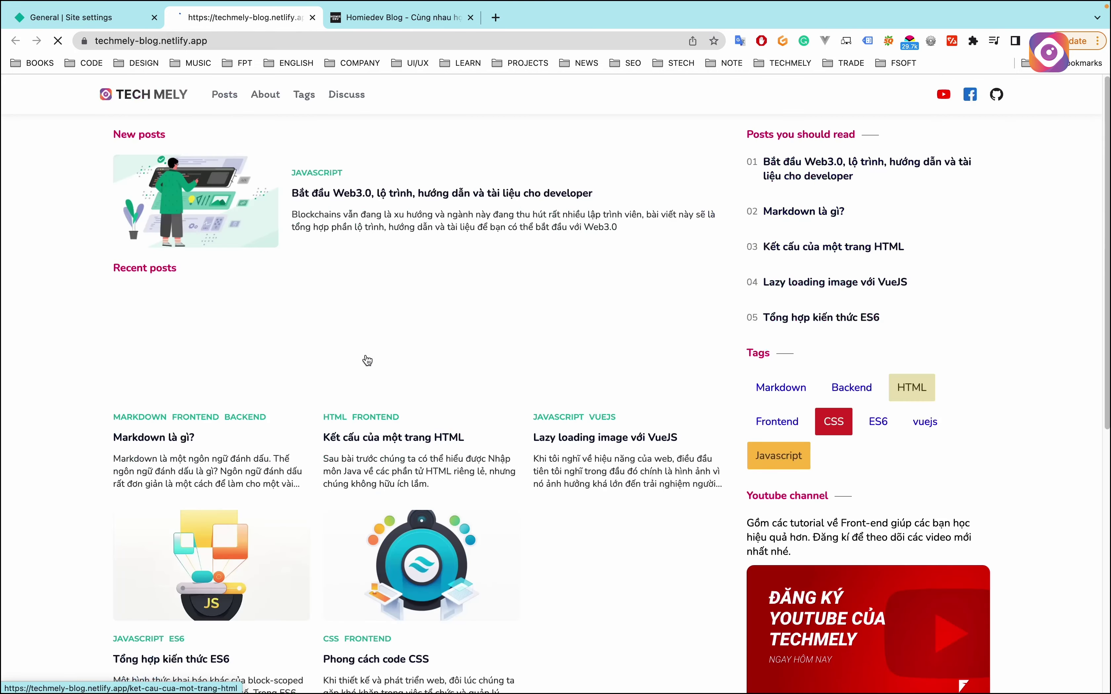
Compare the blog's new address with the site settings, and look through the general settings past the status badges
{"action": "left_click", "coordinate": [122, 19]}
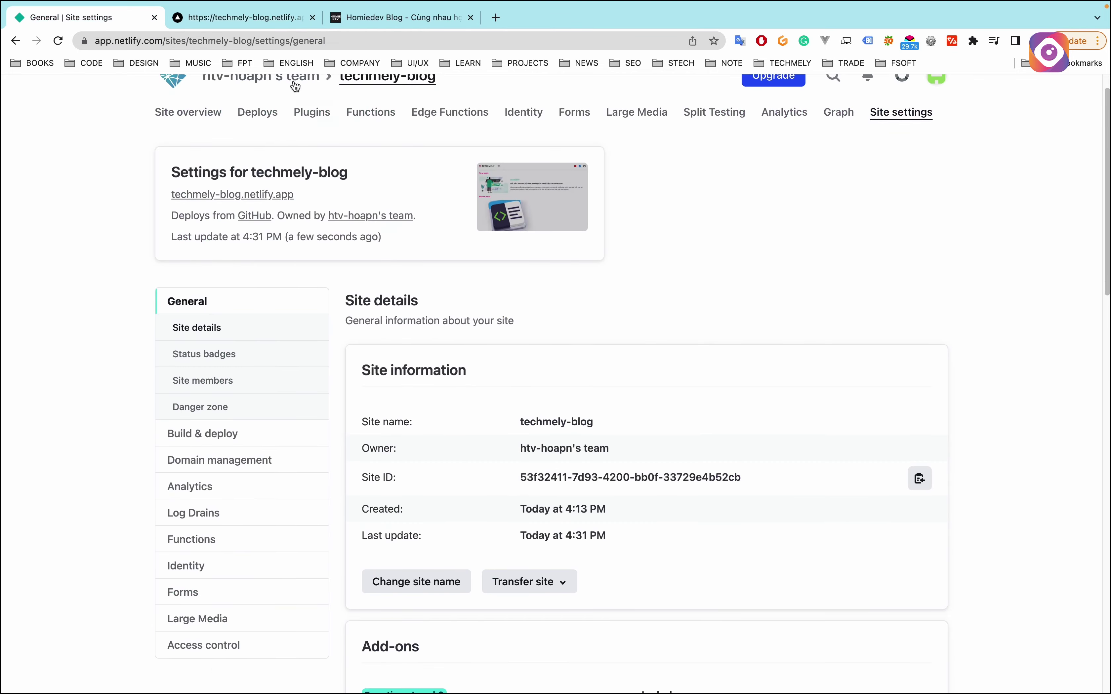
{"action": "left_click", "coordinate": [243, 17]}
{"action": "left_click", "coordinate": [205, 40]}
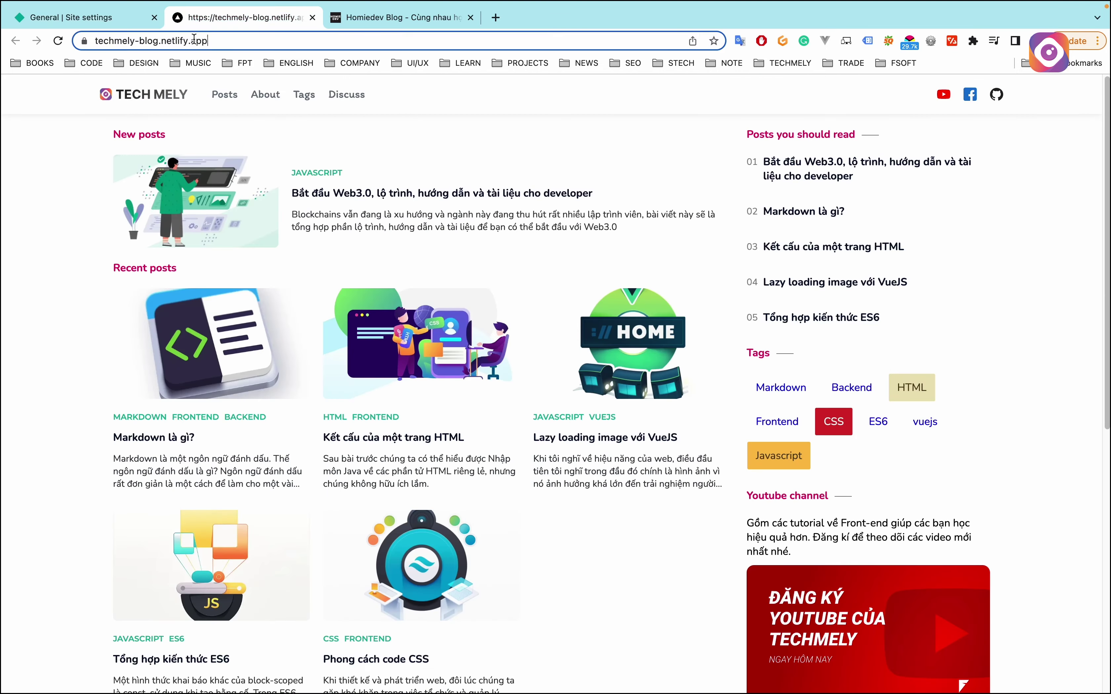
{"action": "left_click", "coordinate": [115, 18]}
{"action": "left_click", "coordinate": [188, 23]}
{"action": "left_click", "coordinate": [107, 19]}
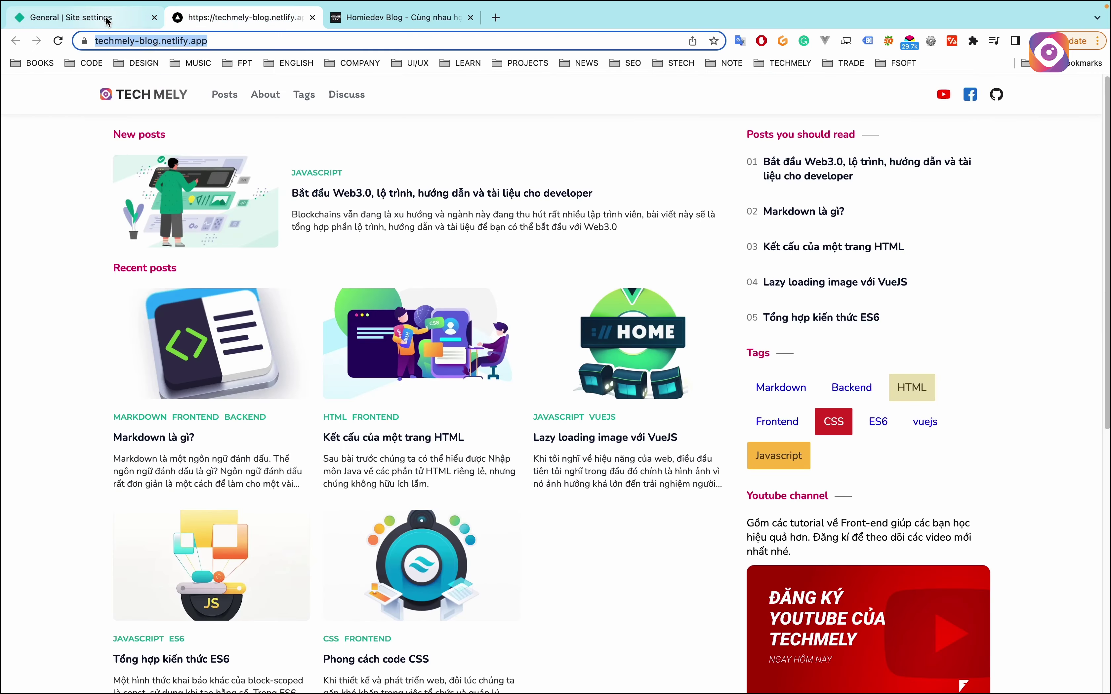
{"action": "scroll", "coordinate": [502, 449], "scroll_direction": "down", "scroll_amount": 5}
{"action": "scroll", "coordinate": [516, 487], "scroll_direction": "down", "scroll_amount": 10}
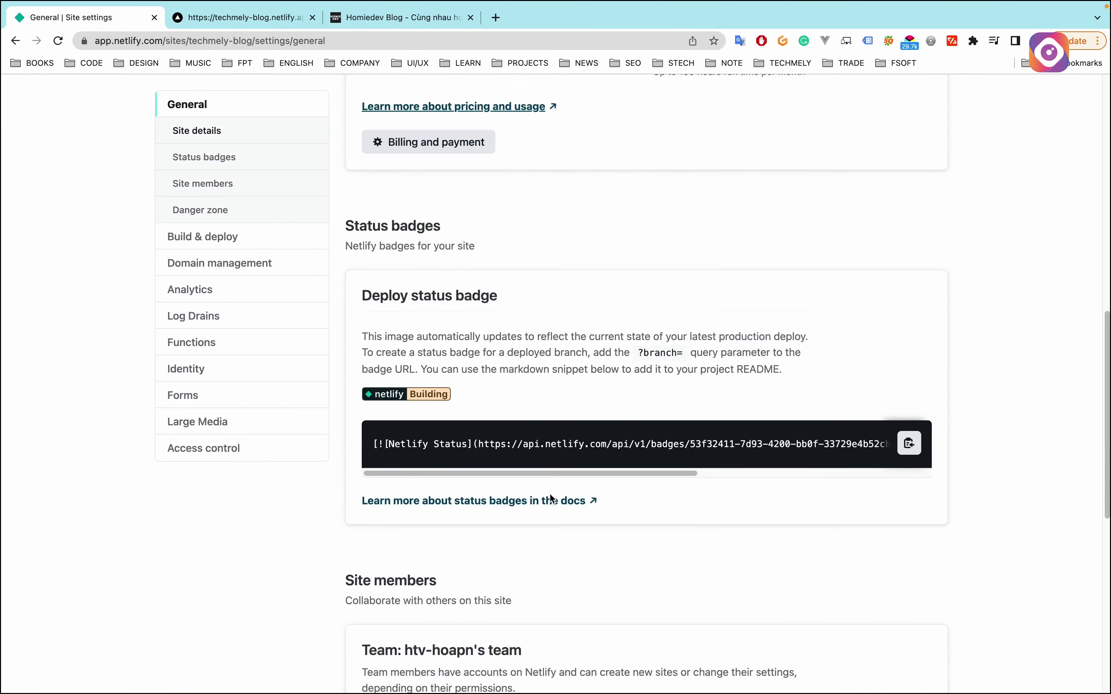
{"action": "scroll", "coordinate": [626, 504], "scroll_direction": "down", "scroll_amount": 3}
{"action": "scroll", "coordinate": [533, 471], "scroll_direction": "up", "scroll_amount": 15}
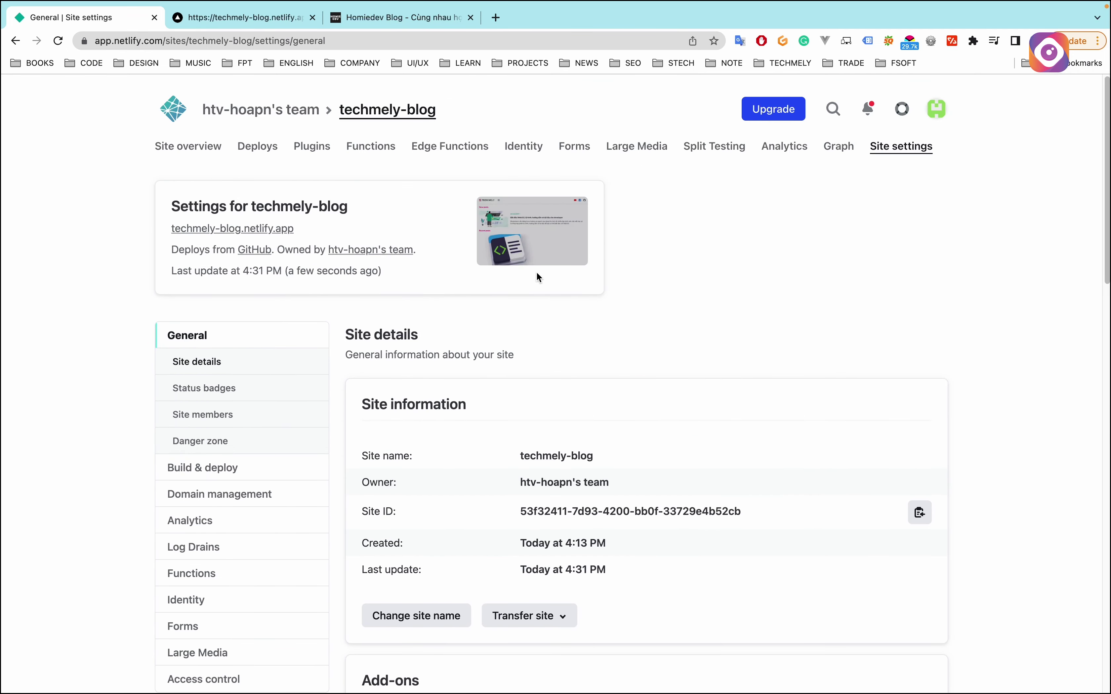
Review the published blog's home page down to its footer, and reopen its netlify.app address from the site settings
{"action": "left_click", "coordinate": [535, 251]}
{"action": "scroll", "coordinate": [434, 367], "scroll_direction": "down", "scroll_amount": 15}
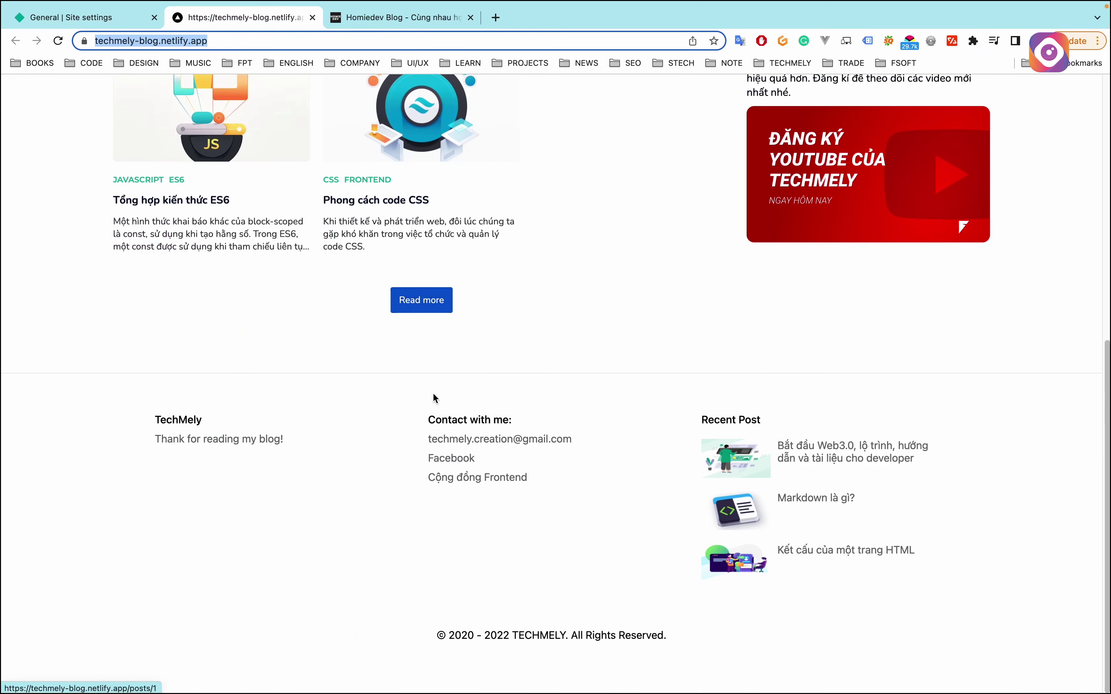
{"action": "scroll", "coordinate": [434, 397], "scroll_direction": "up", "scroll_amount": 15}
{"action": "left_click", "coordinate": [123, 16]}
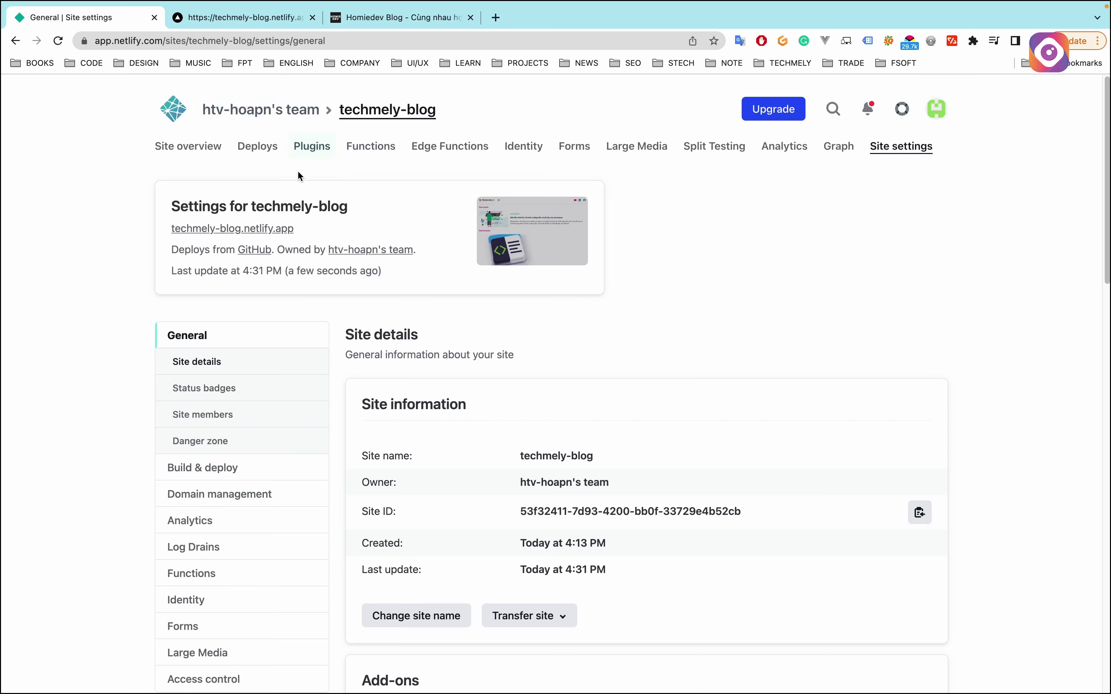
{"action": "left_click", "coordinate": [270, 230]}
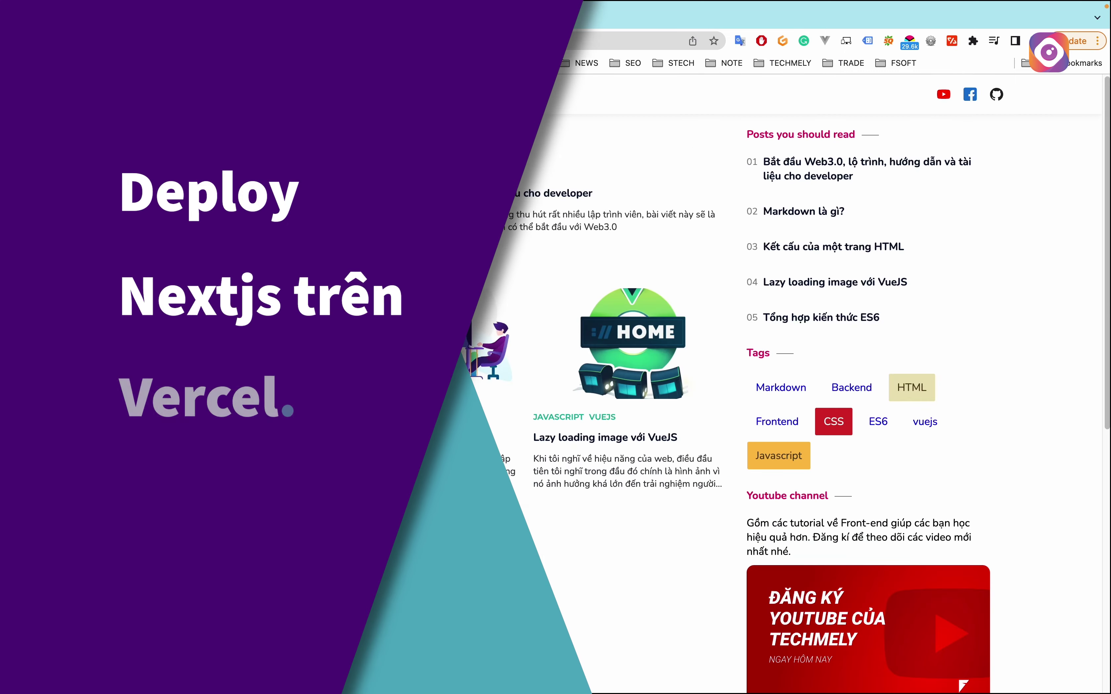
Open vercel.com in a new browser tab and log in with the GitHub account
{"action": "key", "text": "ctrl+t"}
{"action": "type", "text": "vercel.com"}
{"action": "key", "text": "Return"}
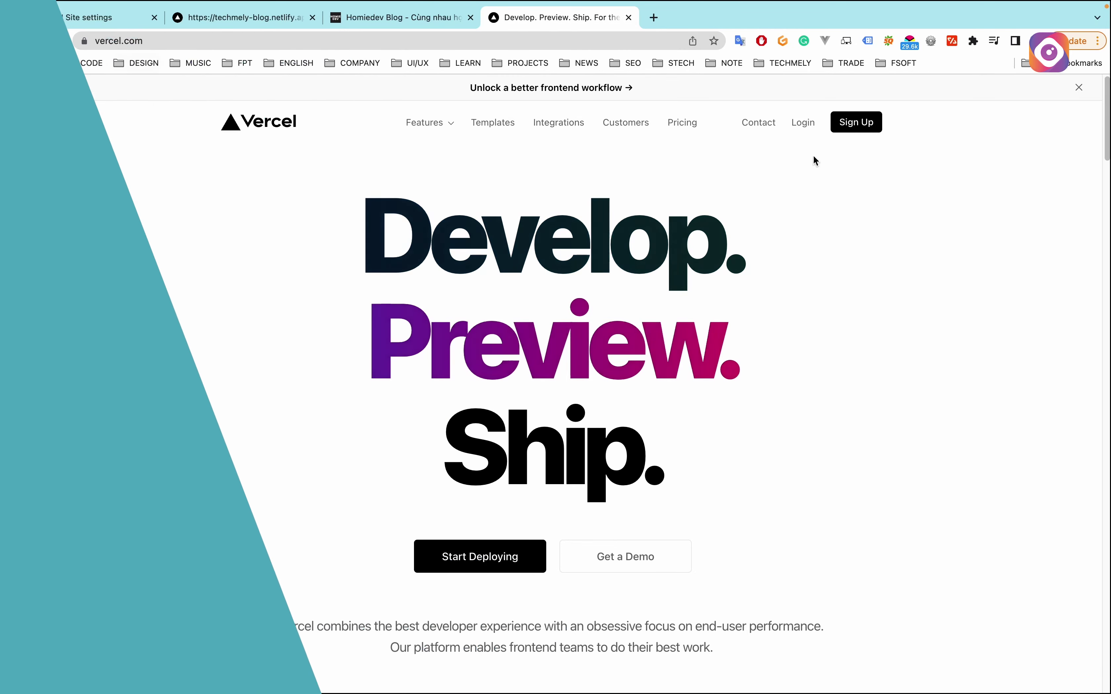
{"action": "left_click", "coordinate": [801, 121]}
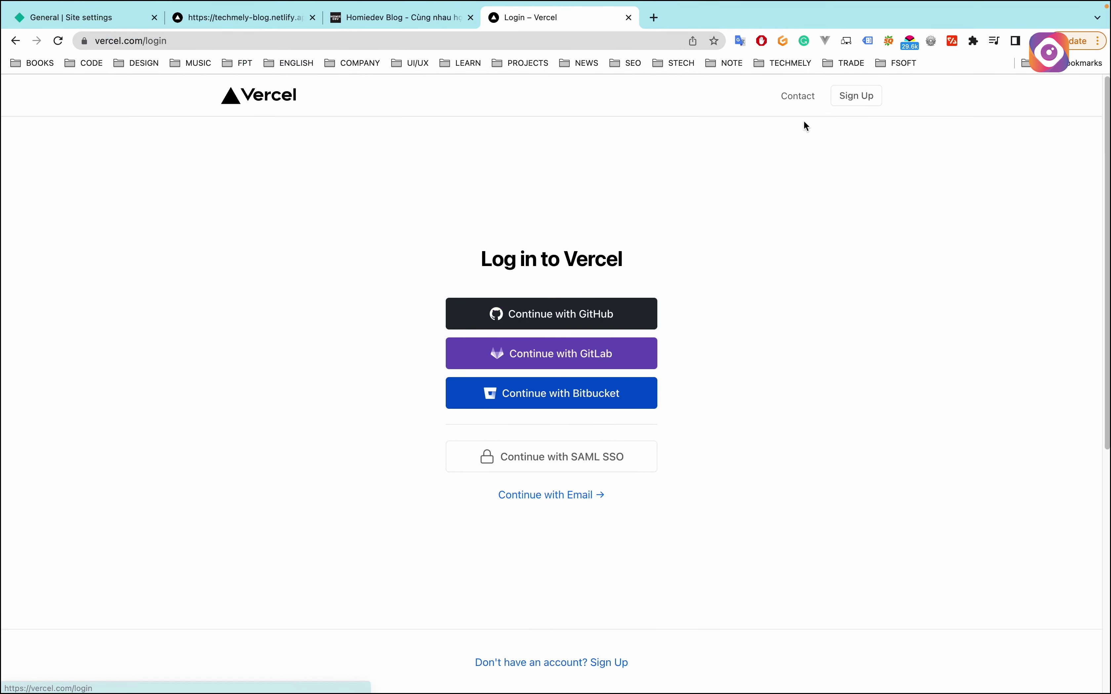
{"action": "left_click", "coordinate": [595, 305]}
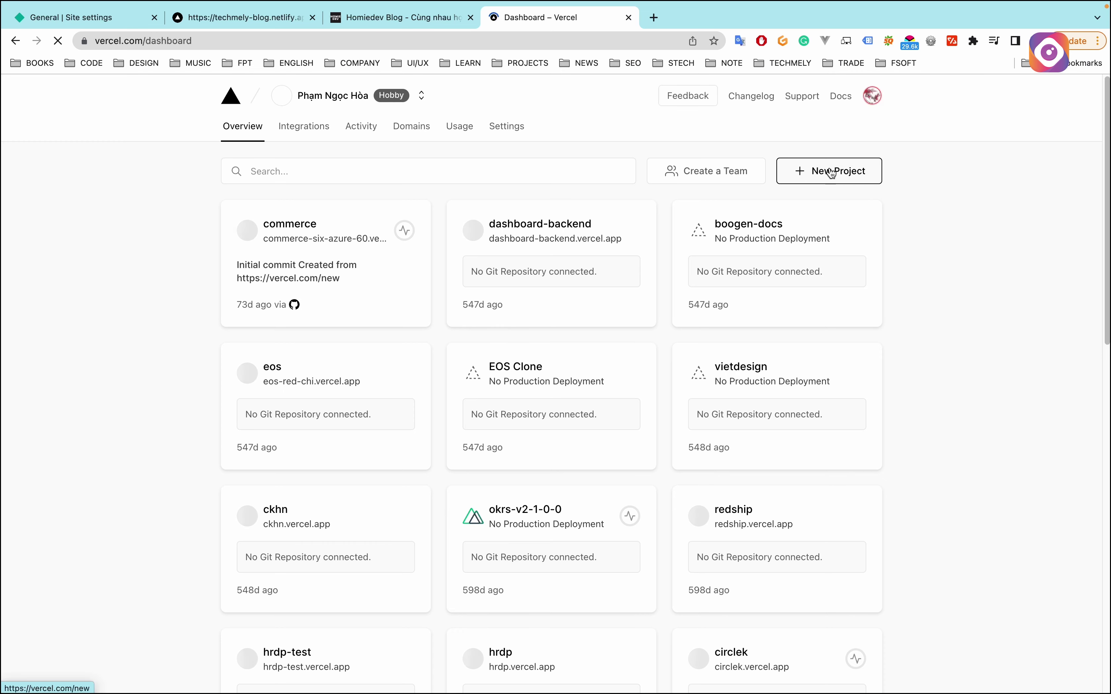
Start a new project and add the techmely GitHub organization by installing Vercel on it with access to all repositories
{"action": "left_click", "coordinate": [833, 171]}
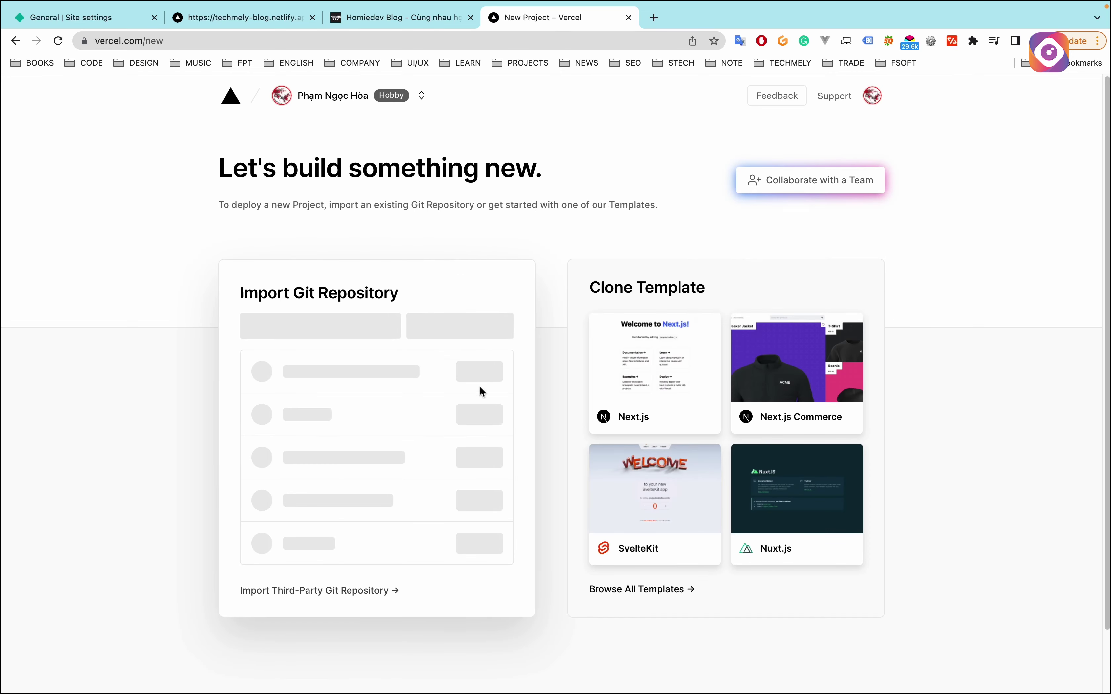
{"action": "left_click", "coordinate": [368, 331]}
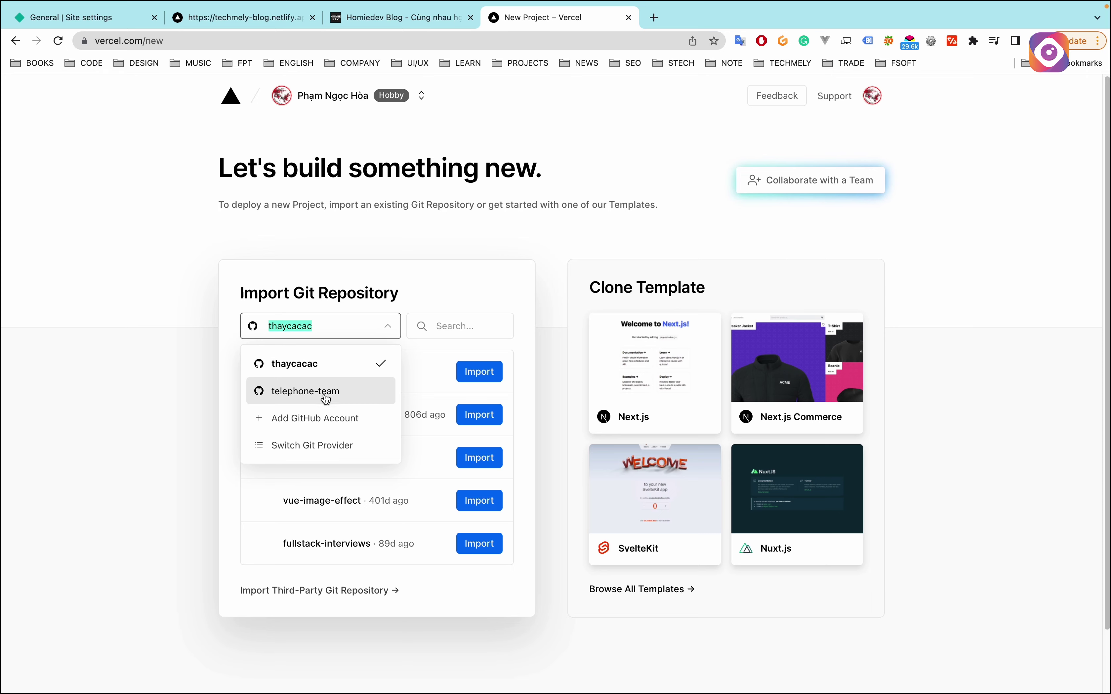
{"action": "left_click", "coordinate": [339, 418]}
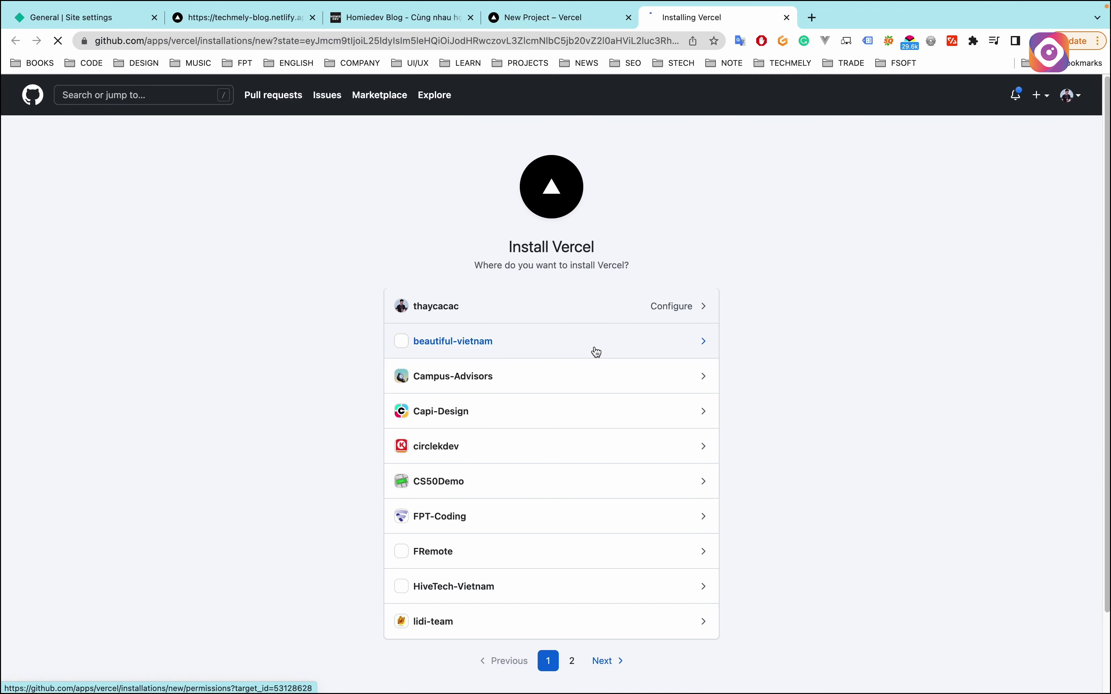
{"action": "scroll", "coordinate": [535, 521], "scroll_direction": "down", "scroll_amount": 1}
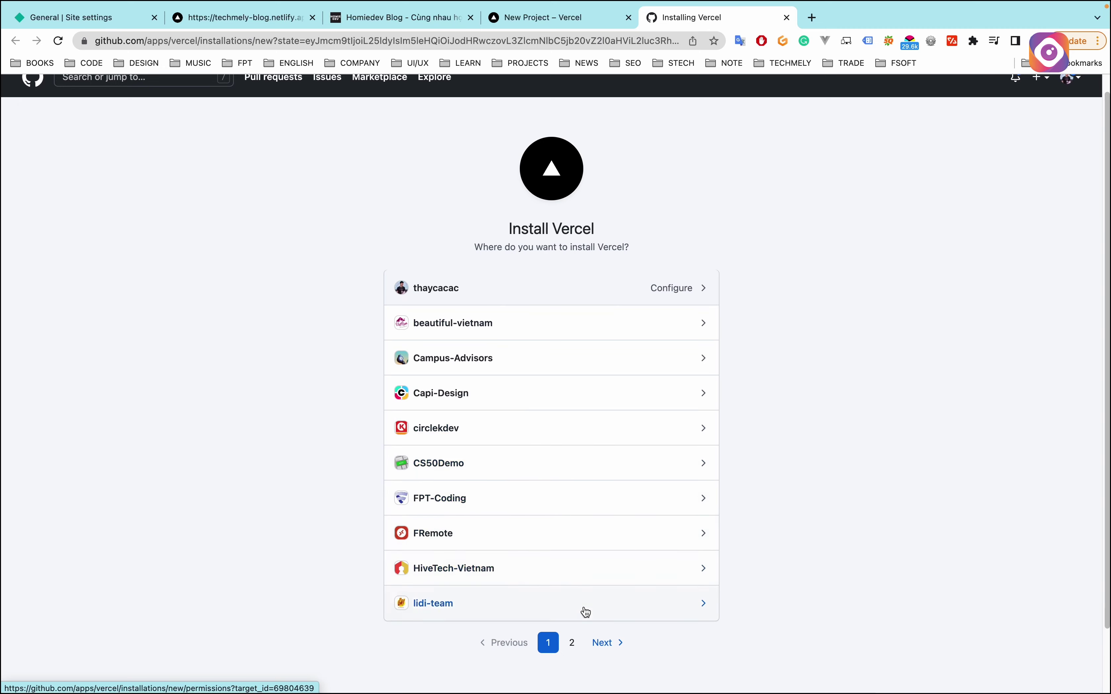
{"action": "left_click", "coordinate": [573, 642]}
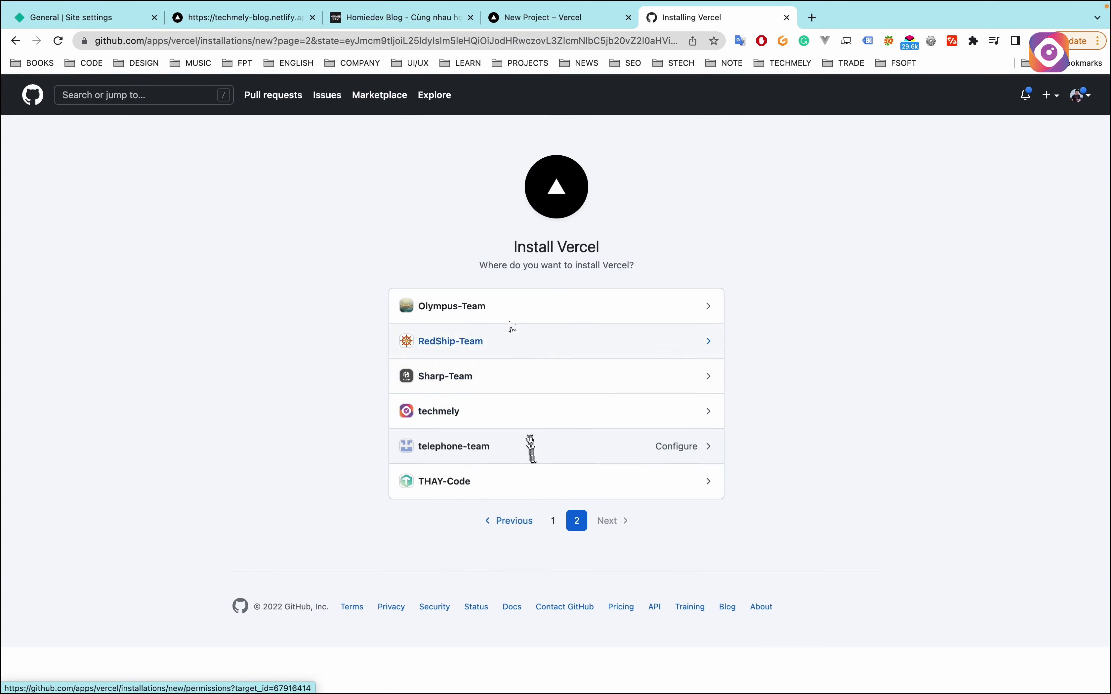
{"action": "left_click", "coordinate": [483, 412]}
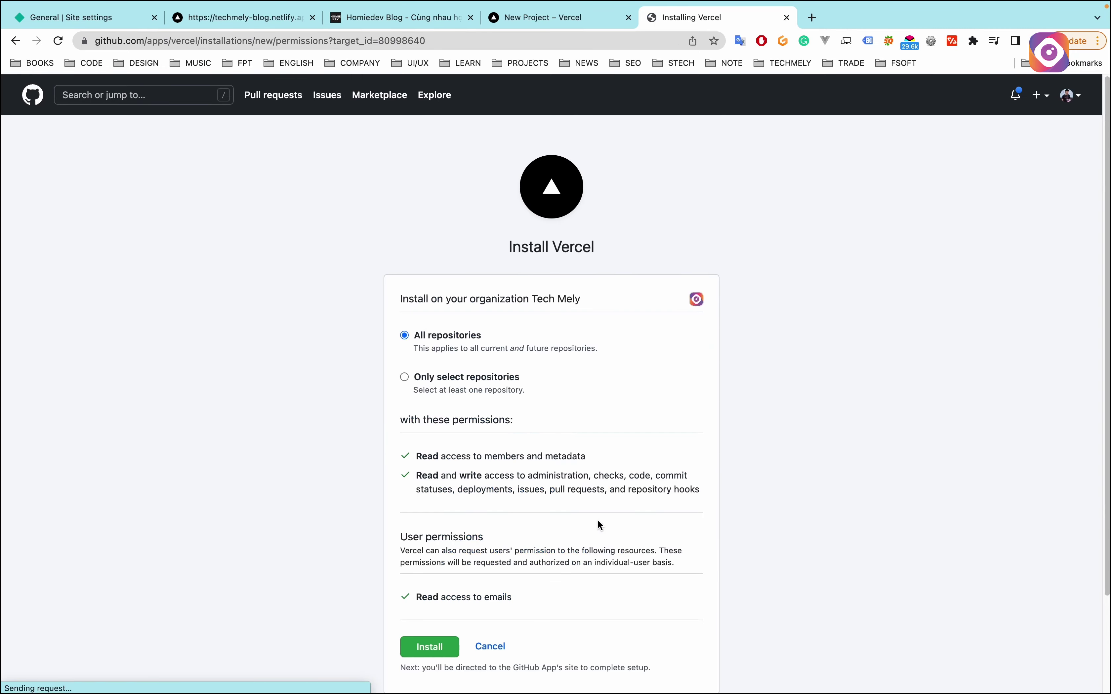
{"action": "left_click", "coordinate": [455, 642]}
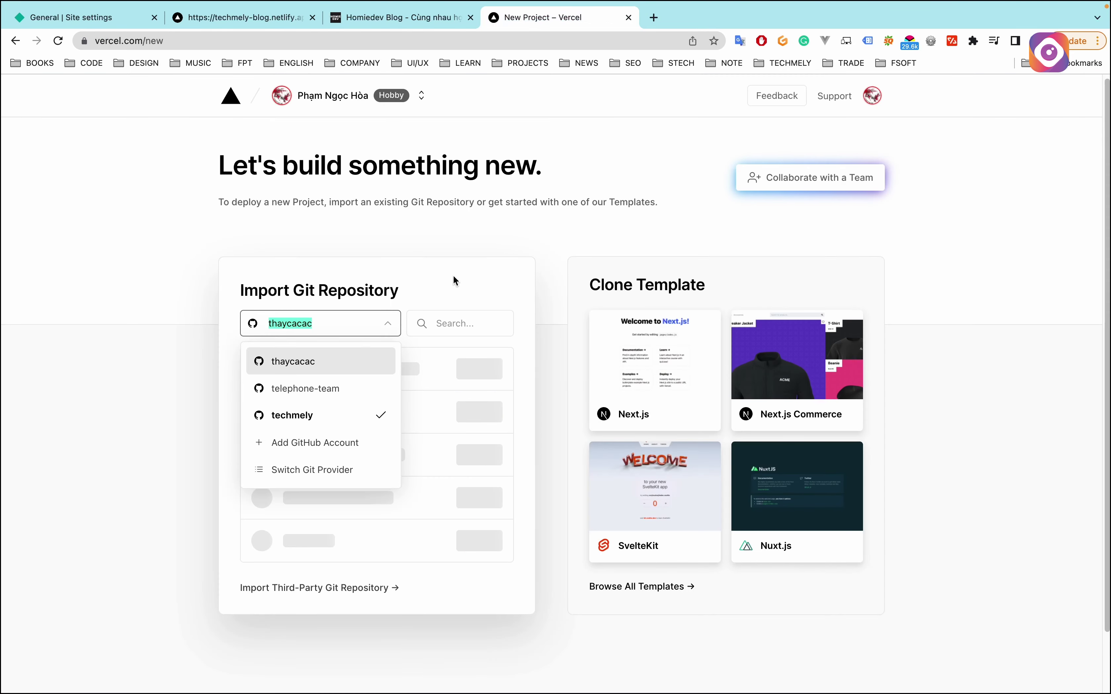
Choose techmely as the Git source and import its blog-for-dev-nextjs-contentful repository
{"action": "left_click", "coordinate": [314, 415]}
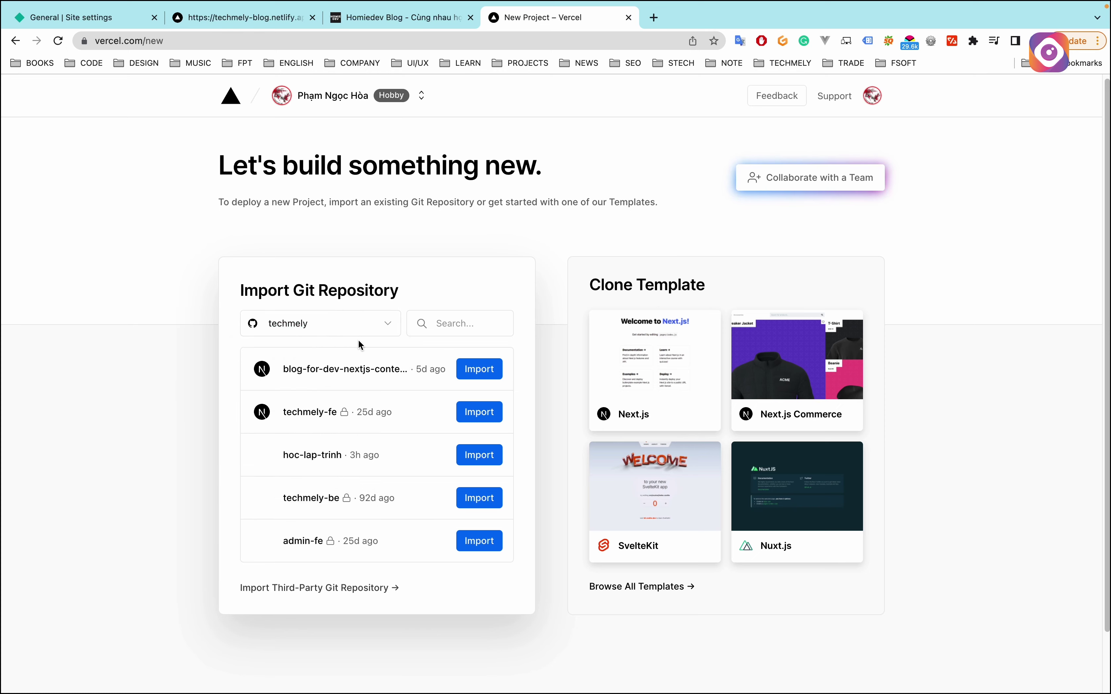
{"action": "left_click_drag", "start_coordinate": [303, 369], "coordinate": [383, 373]}
{"action": "left_click", "coordinate": [480, 369]}
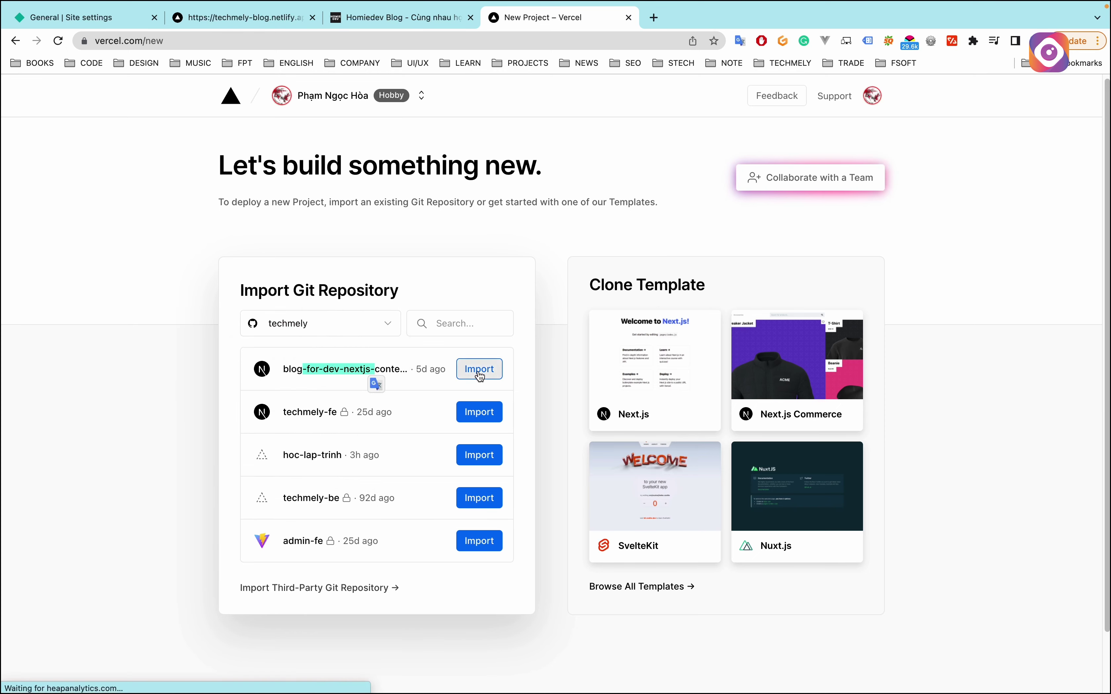
Create a team named techmely-blog for the imported project and continue to the project configuration
{"action": "left_click", "coordinate": [537, 414]}
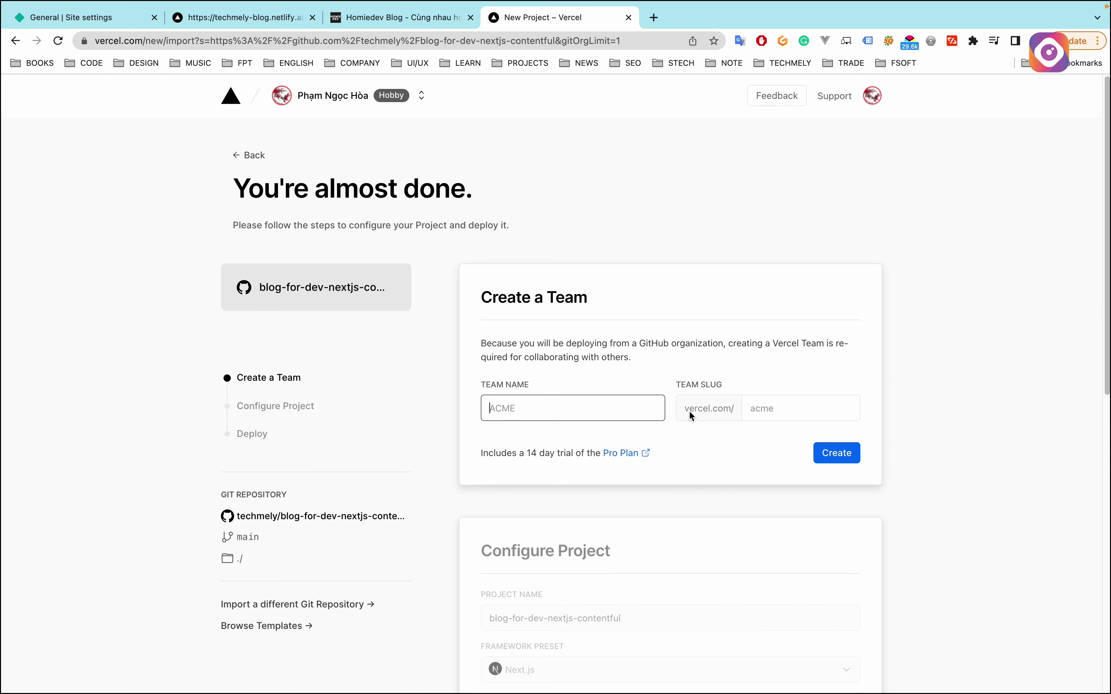
{"action": "type", "text": "techmely-blog"}
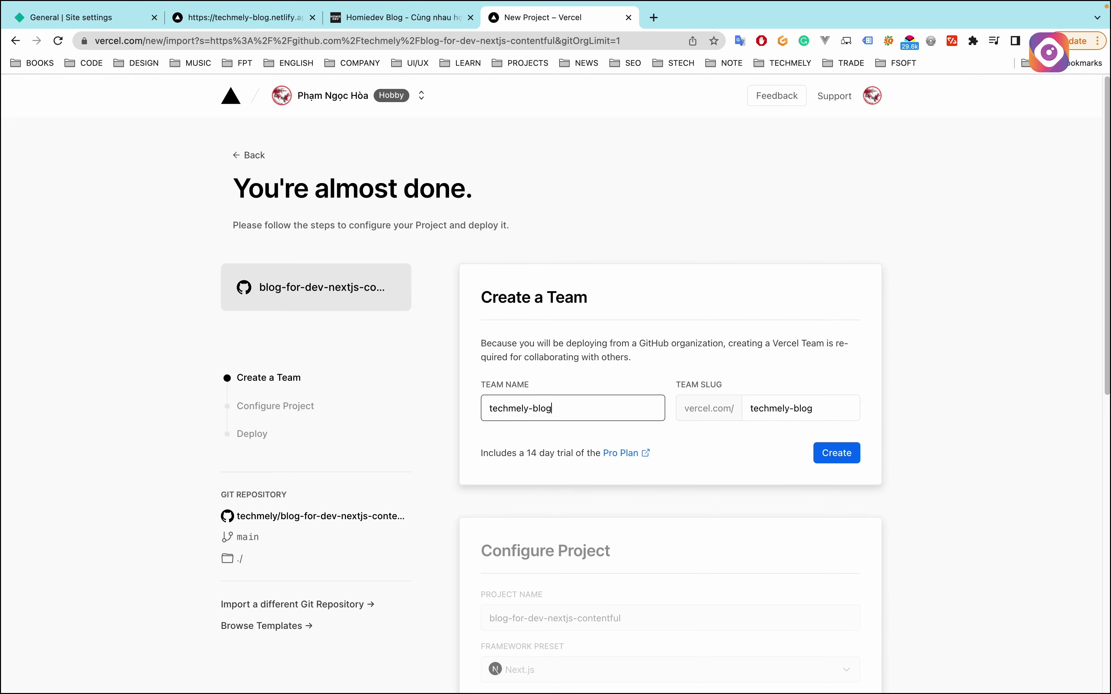
{"action": "key", "text": "Return"}
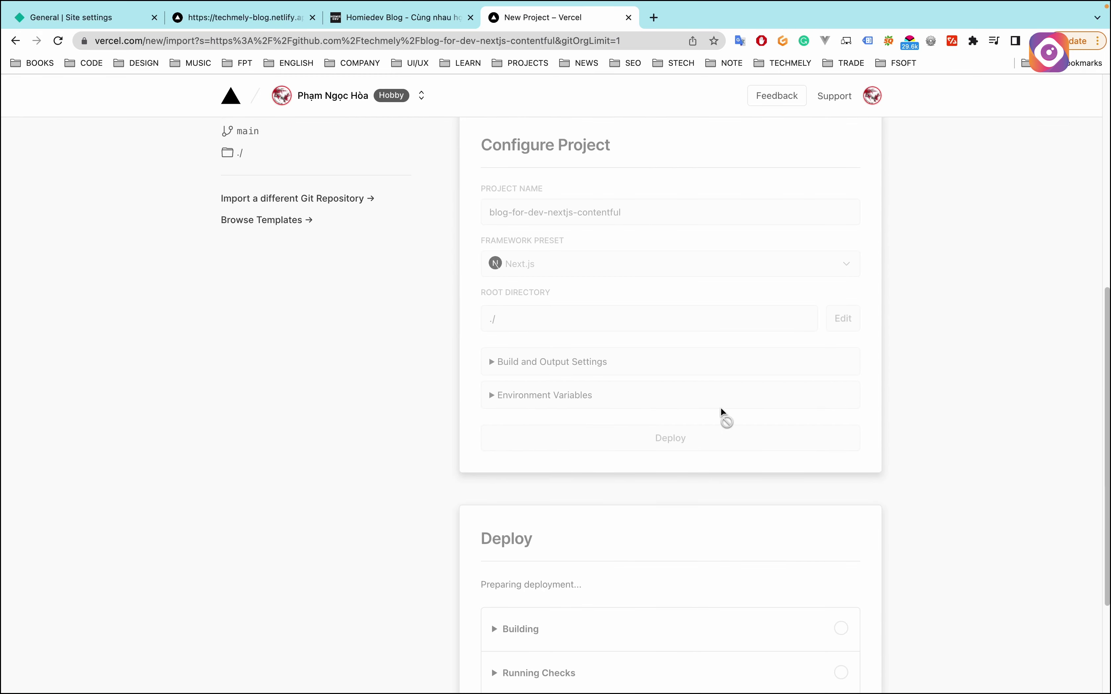
{"action": "left_click", "coordinate": [846, 441]}
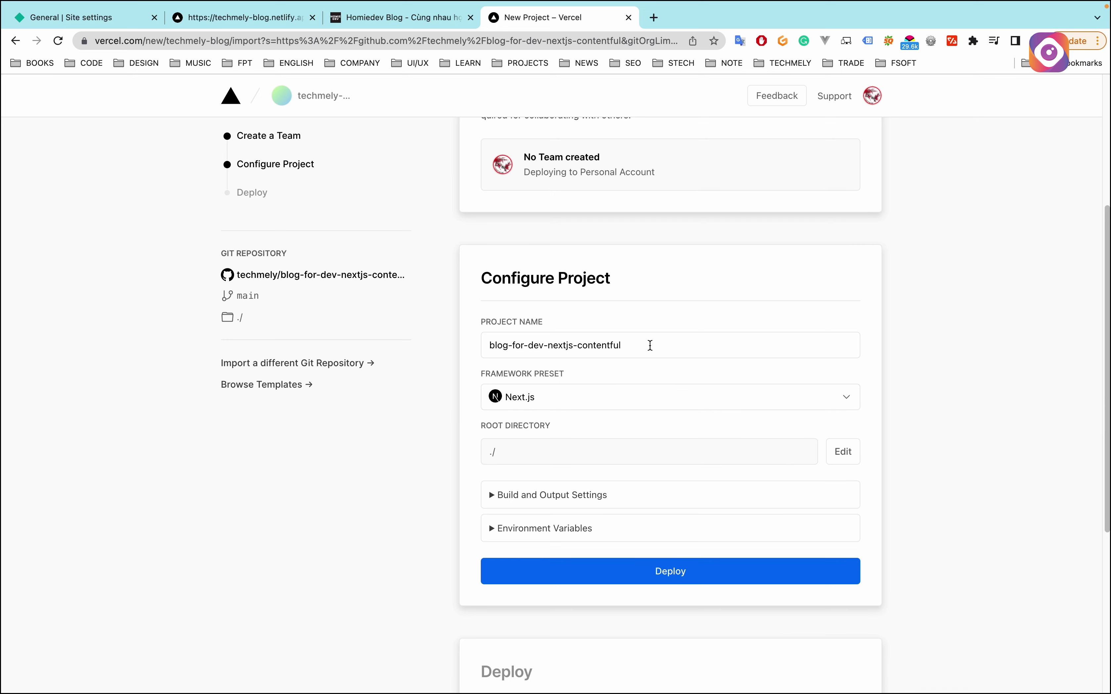
Set the project name to techemly-blog and keep Next.js as the framework preset
{"action": "left_click_drag", "start_coordinate": [650, 345], "coordinate": [419, 348]}
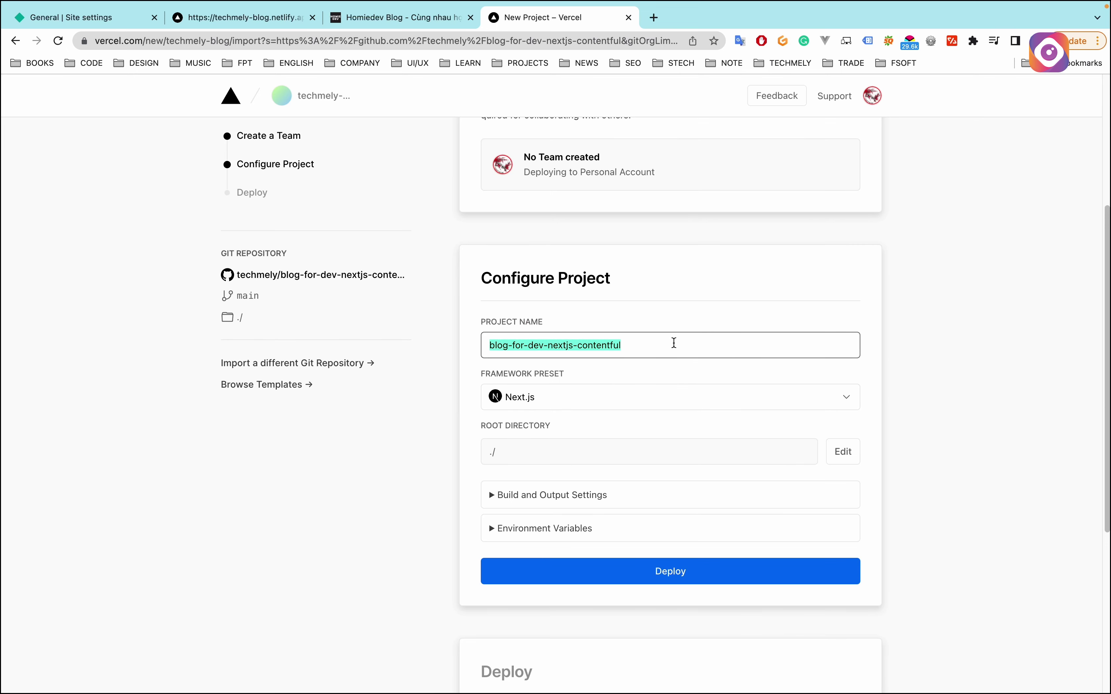
{"action": "type", "text": "techemly-blog"}
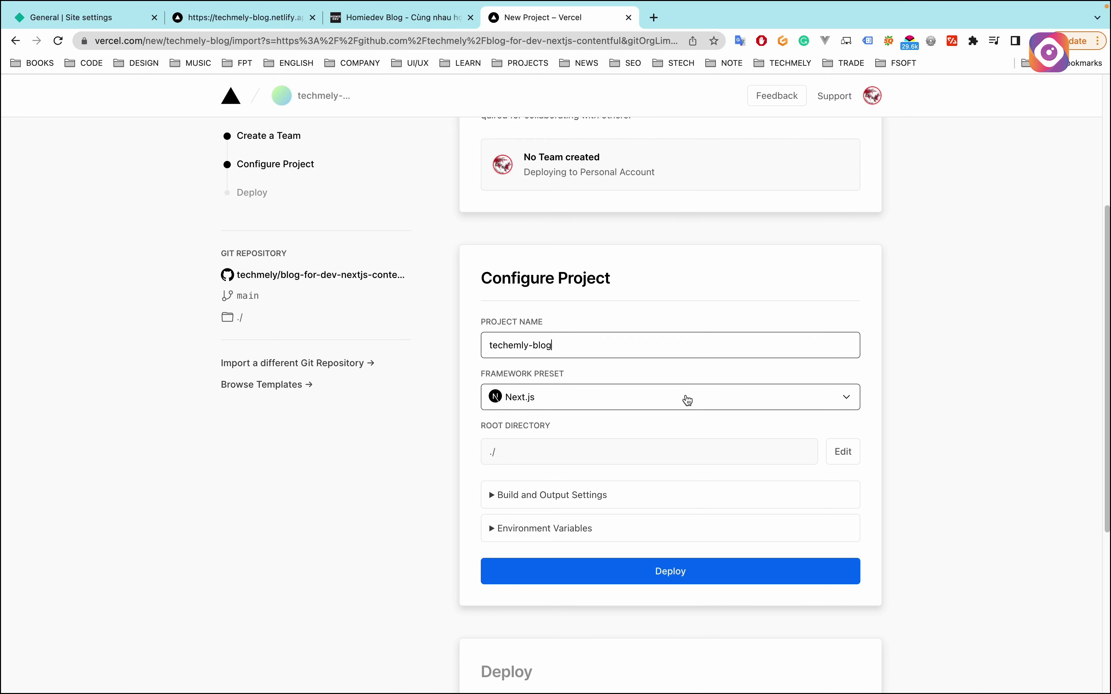
{"action": "left_click", "coordinate": [688, 399]}
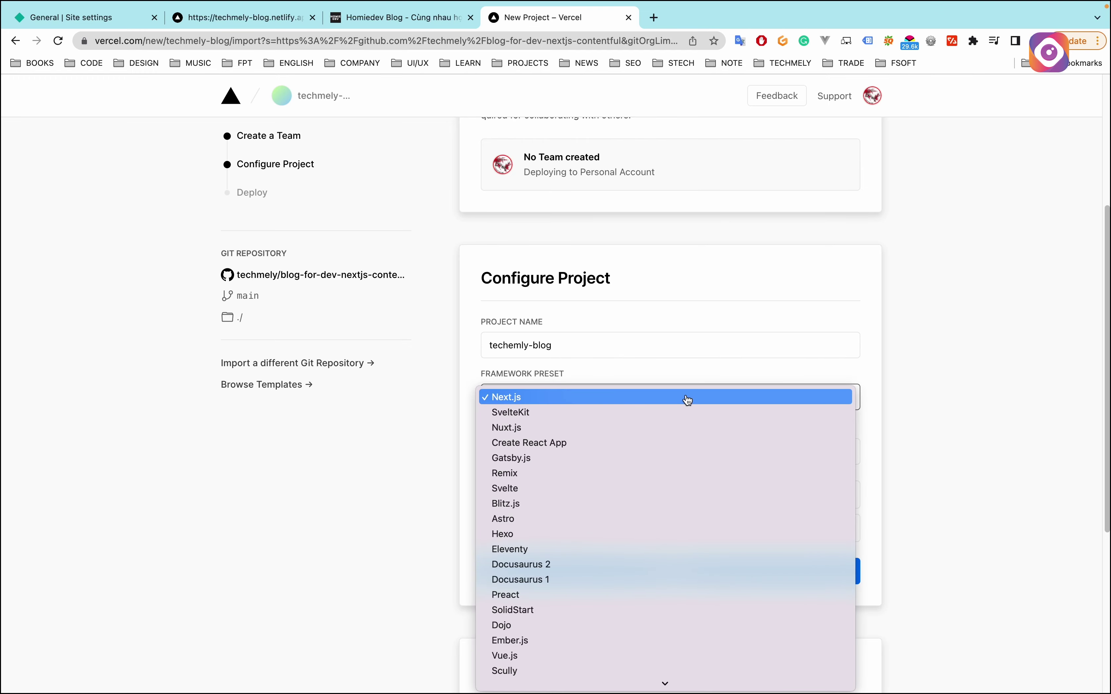
{"action": "left_click", "coordinate": [955, 382]}
{"action": "left_click", "coordinate": [643, 569]}
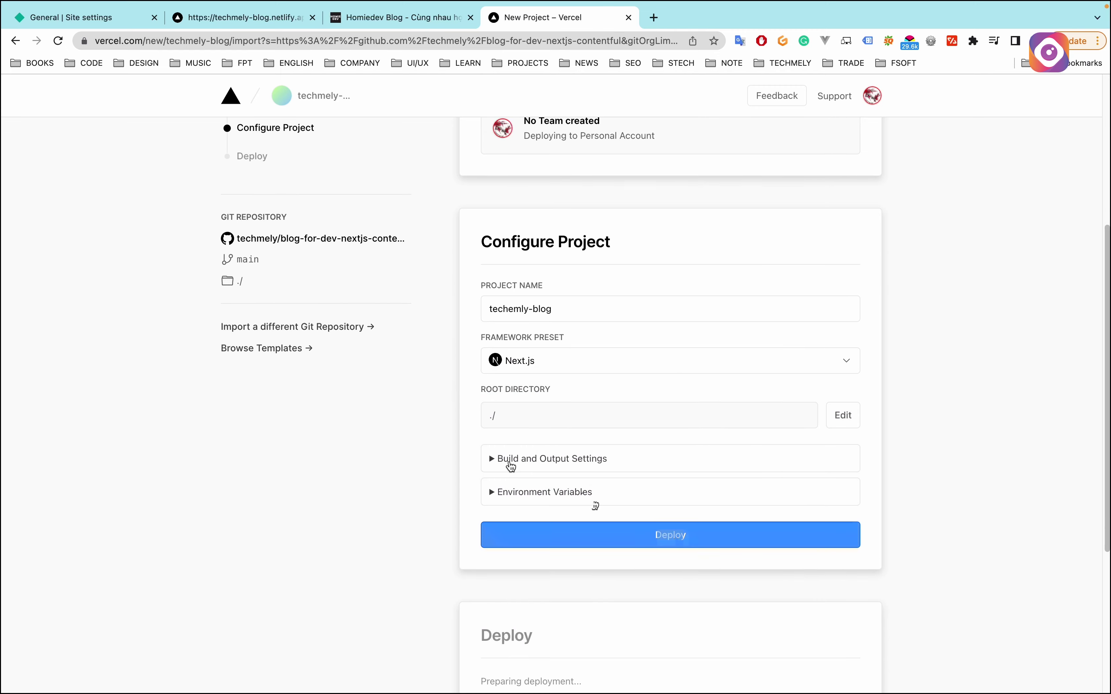
Override the build command with next build in the build and output settings and start the deployment
{"action": "left_click", "coordinate": [511, 463]}
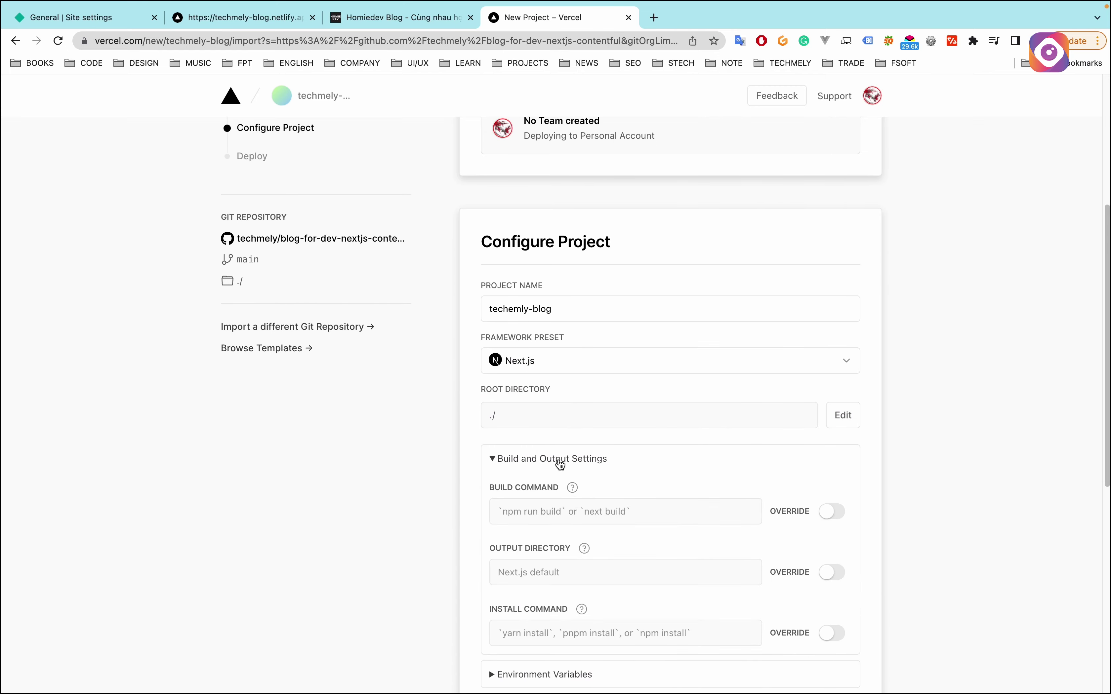
{"action": "scroll", "coordinate": [766, 520], "scroll_direction": "down", "scroll_amount": 2}
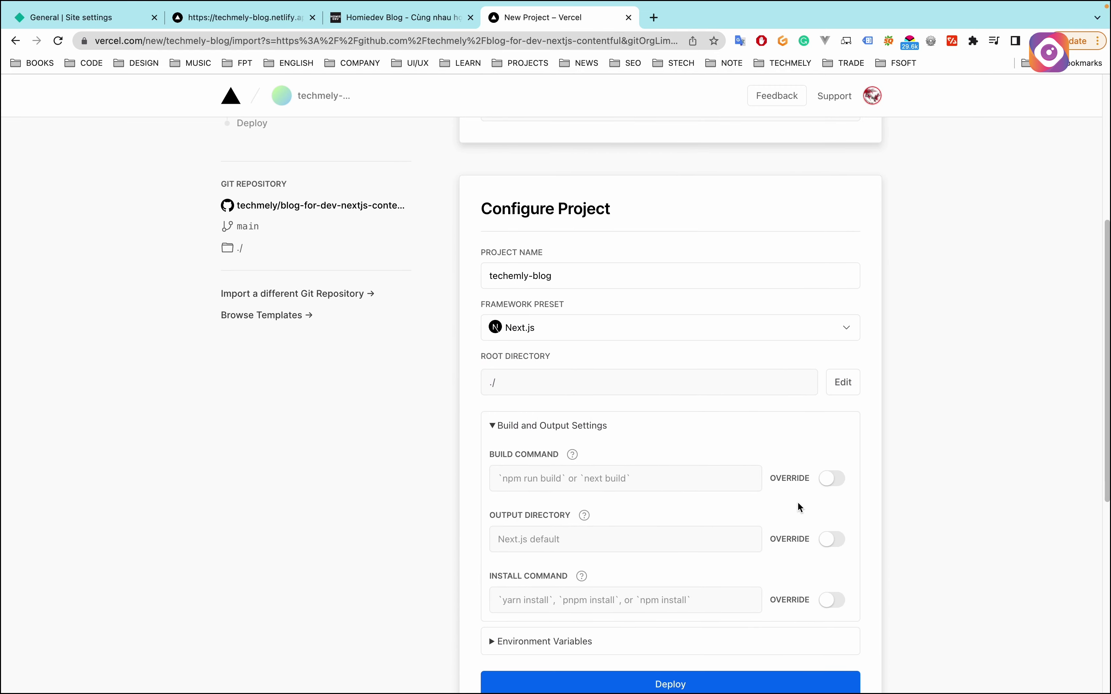
{"action": "left_click", "coordinate": [831, 455]}
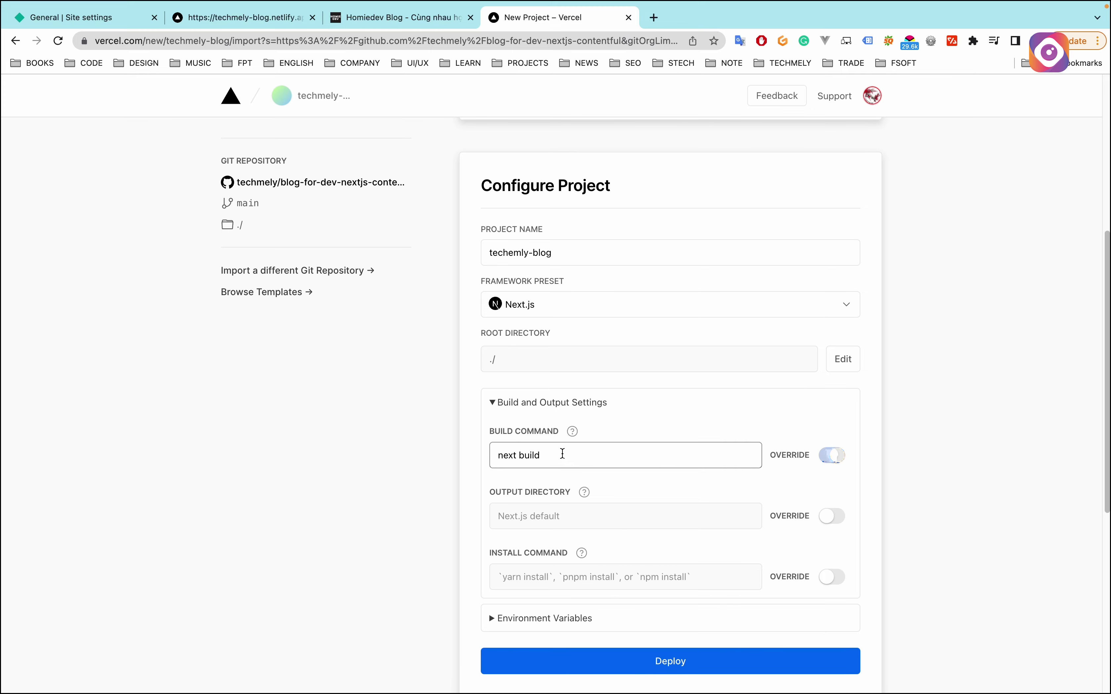
{"action": "triple_click", "coordinate": [561, 453]}
{"action": "key", "text": "Return"}
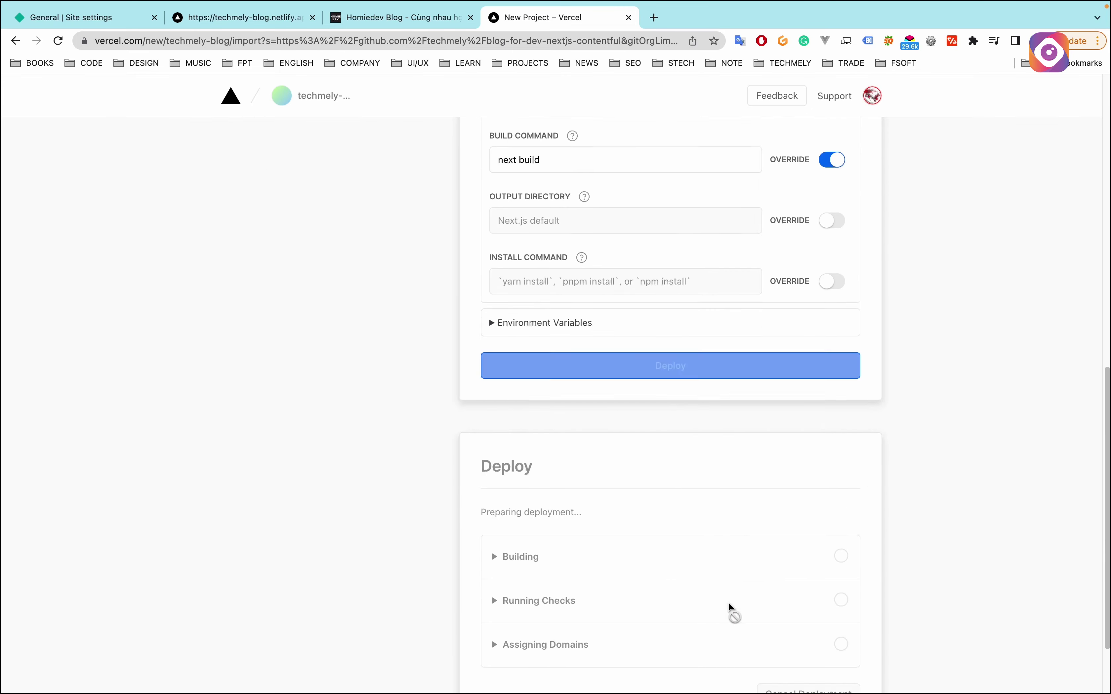
{"action": "left_click", "coordinate": [638, 288]}
{"action": "scroll", "coordinate": [657, 323], "scroll_direction": "up", "scroll_amount": 4}
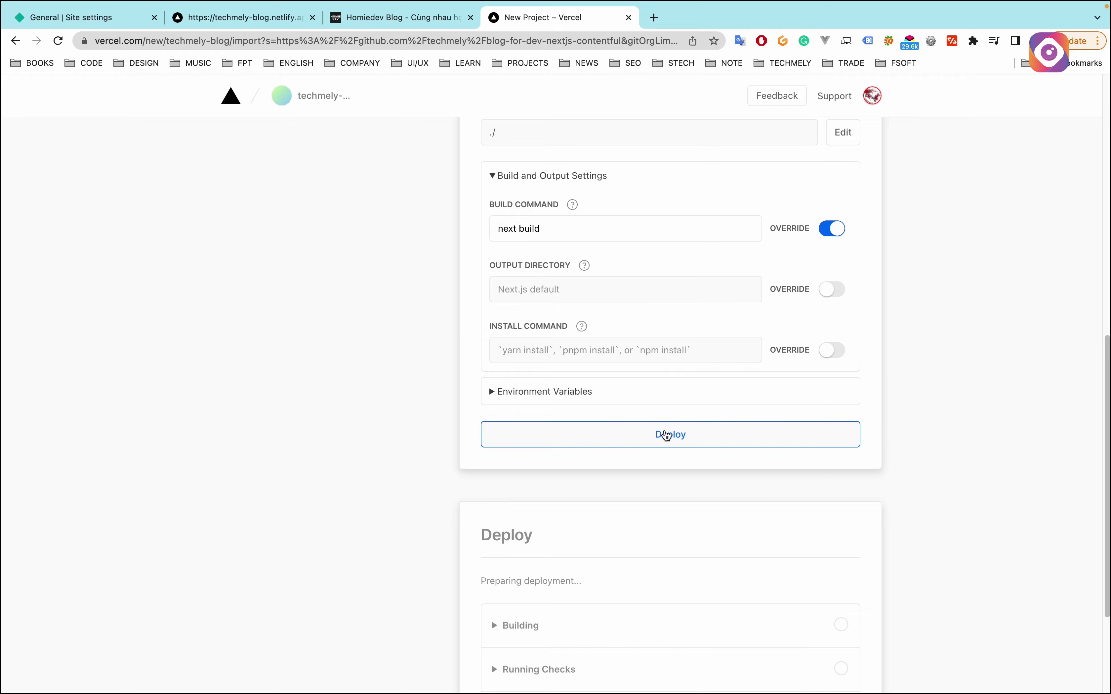
{"action": "scroll", "coordinate": [894, 490], "scroll_direction": "up", "scroll_amount": 5}
{"action": "scroll", "coordinate": [891, 485], "scroll_direction": "up", "scroll_amount": 5}
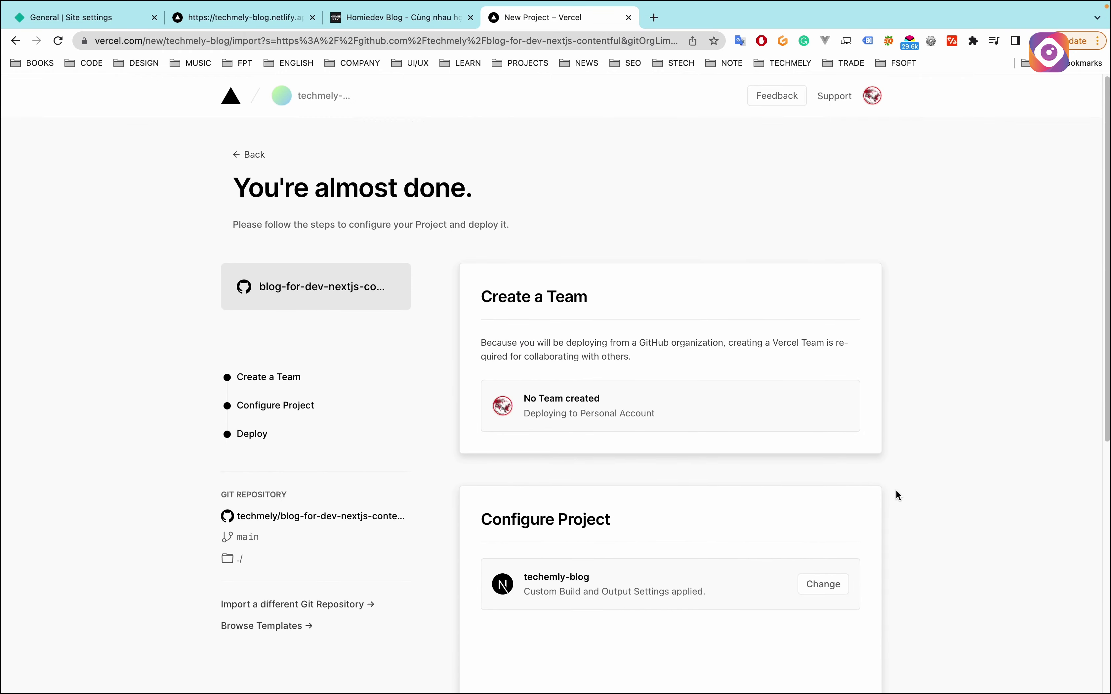
Expand the Building log and follow the deployment until it completes
{"action": "scroll", "coordinate": [869, 489], "scroll_direction": "down", "scroll_amount": 5}
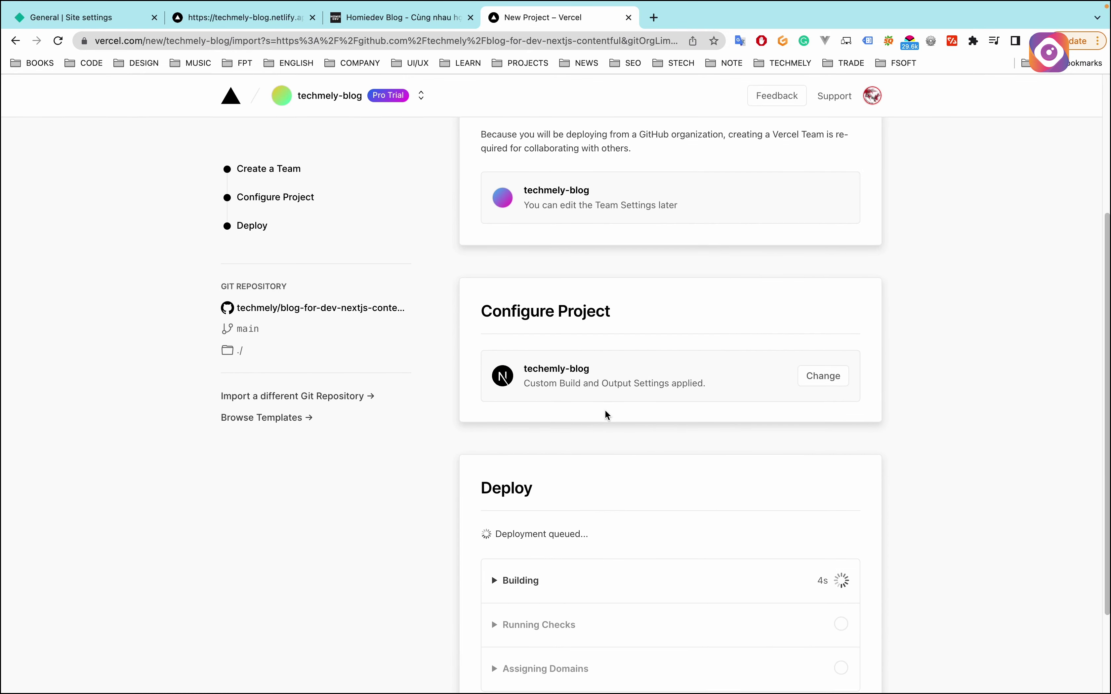
{"action": "scroll", "coordinate": [606, 428], "scroll_direction": "down", "scroll_amount": 3}
{"action": "left_click", "coordinate": [495, 462]}
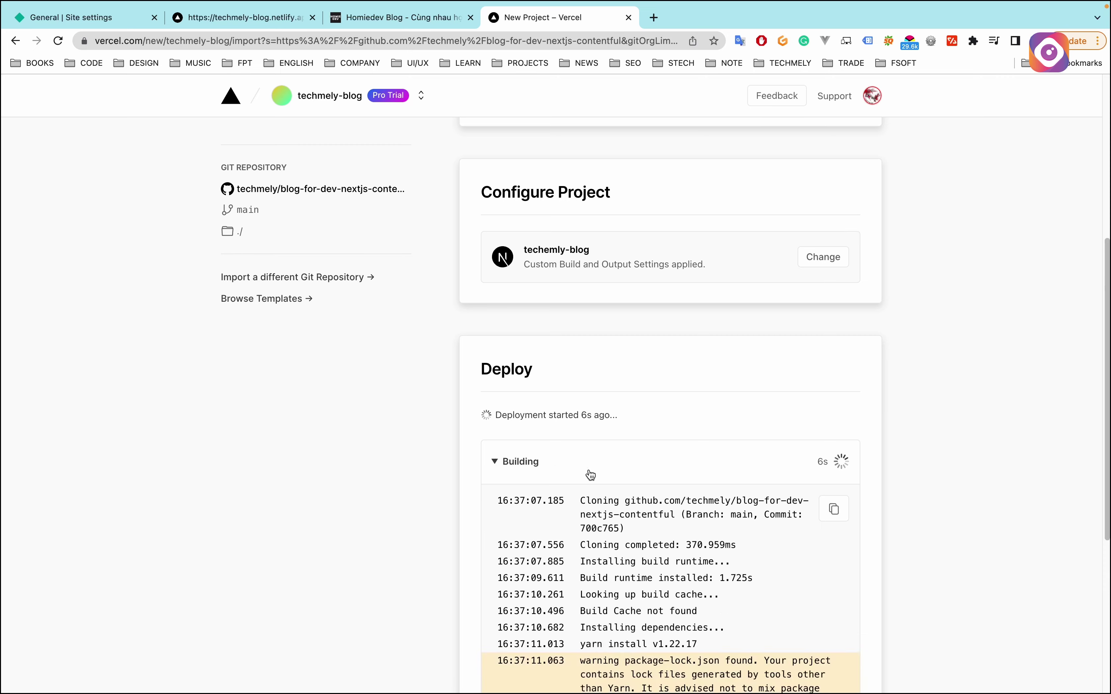
{"action": "scroll", "coordinate": [688, 477], "scroll_direction": "down", "scroll_amount": 5}
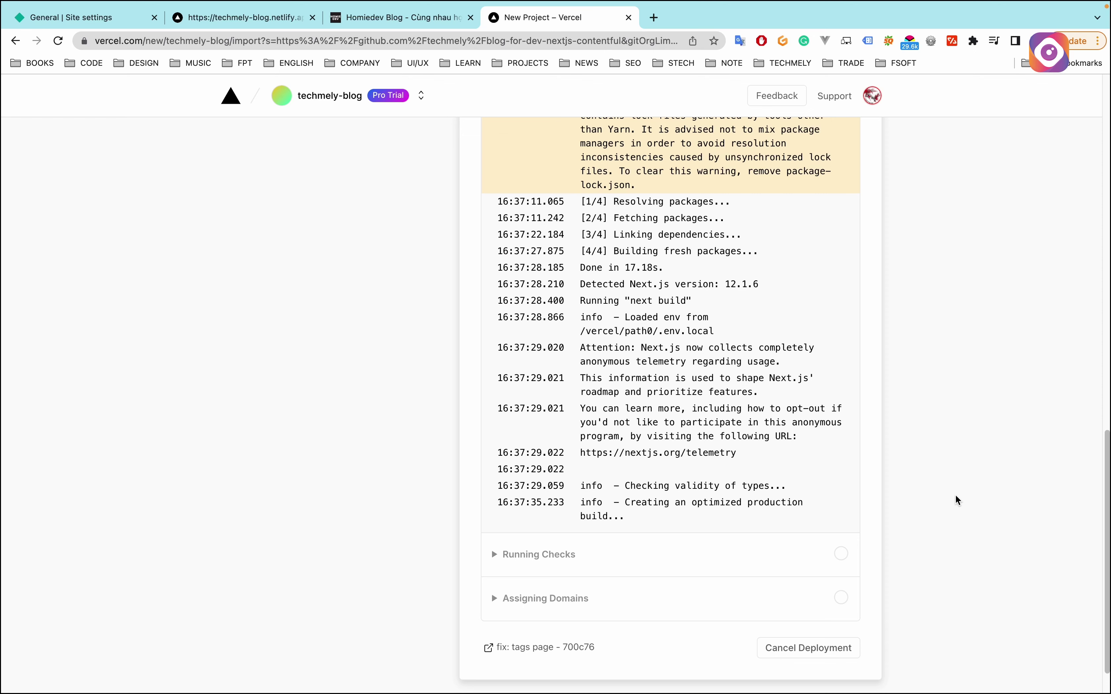
{"action": "scroll", "coordinate": [955, 496], "scroll_direction": "down", "scroll_amount": 2}
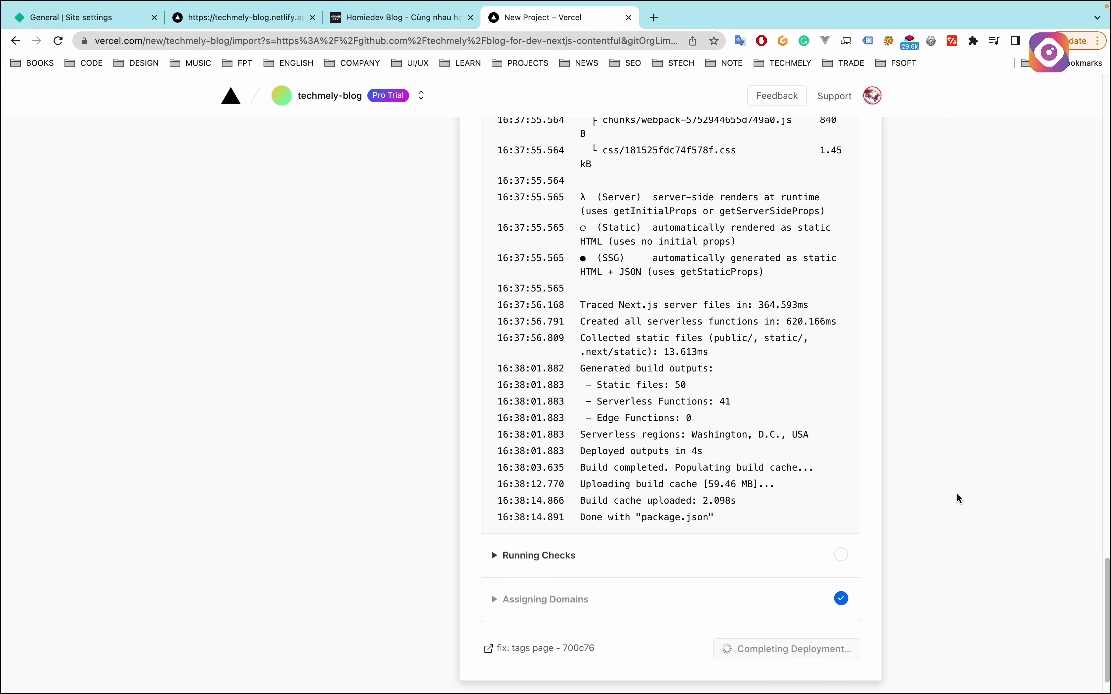
{"action": "scroll", "coordinate": [956, 493], "scroll_direction": "down", "scroll_amount": 2}
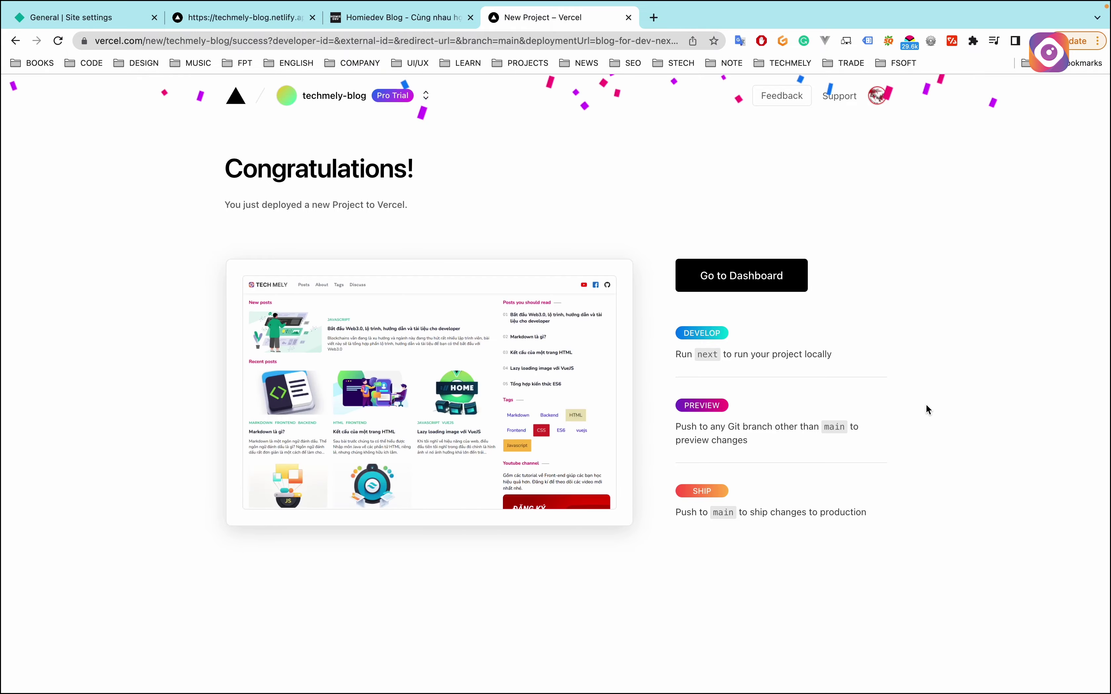
Open the deployed blog from its preview, load the project's dashboard, and check the live site's URL
{"action": "left_click", "coordinate": [734, 288]}
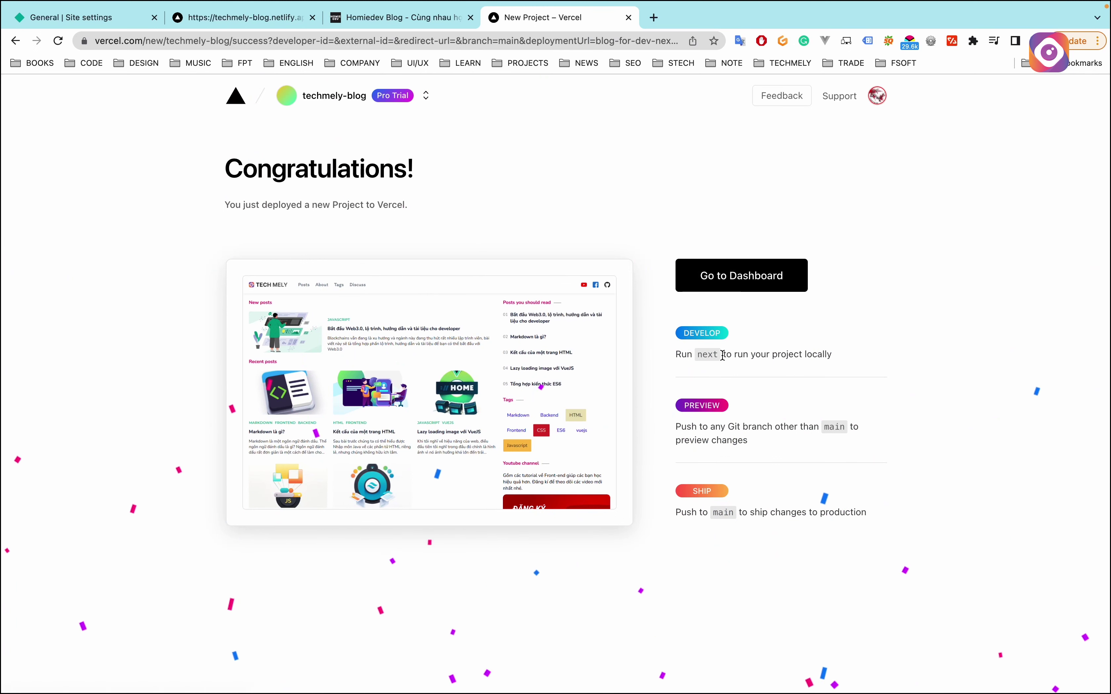
{"action": "left_click", "coordinate": [484, 353]}
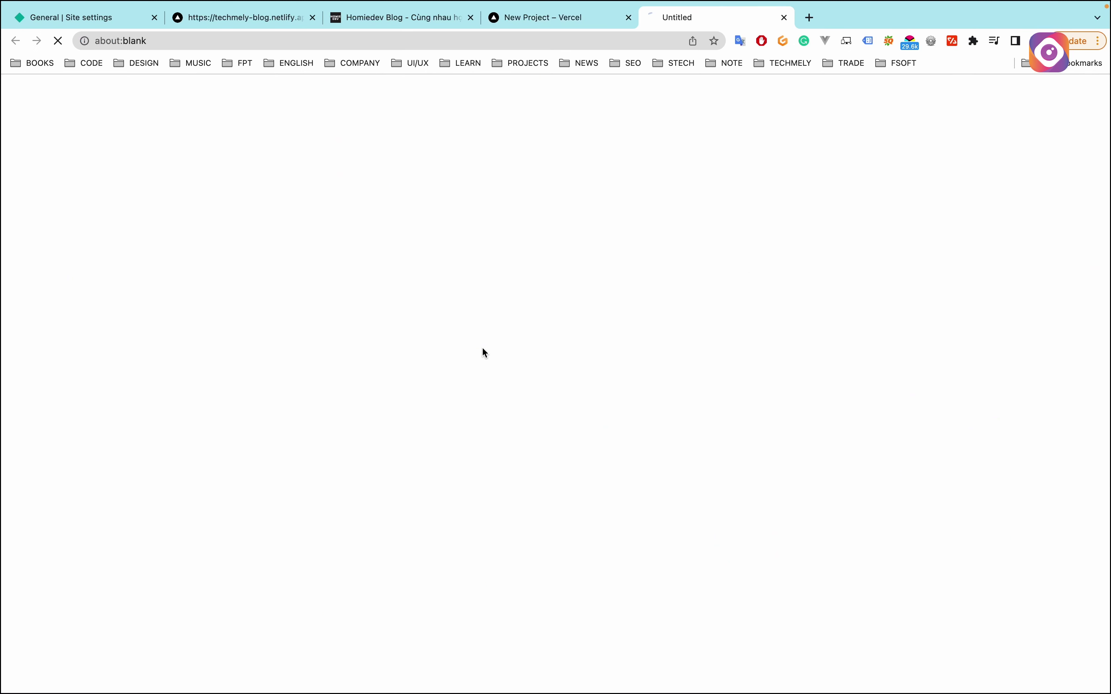
{"action": "left_click", "coordinate": [581, 18]}
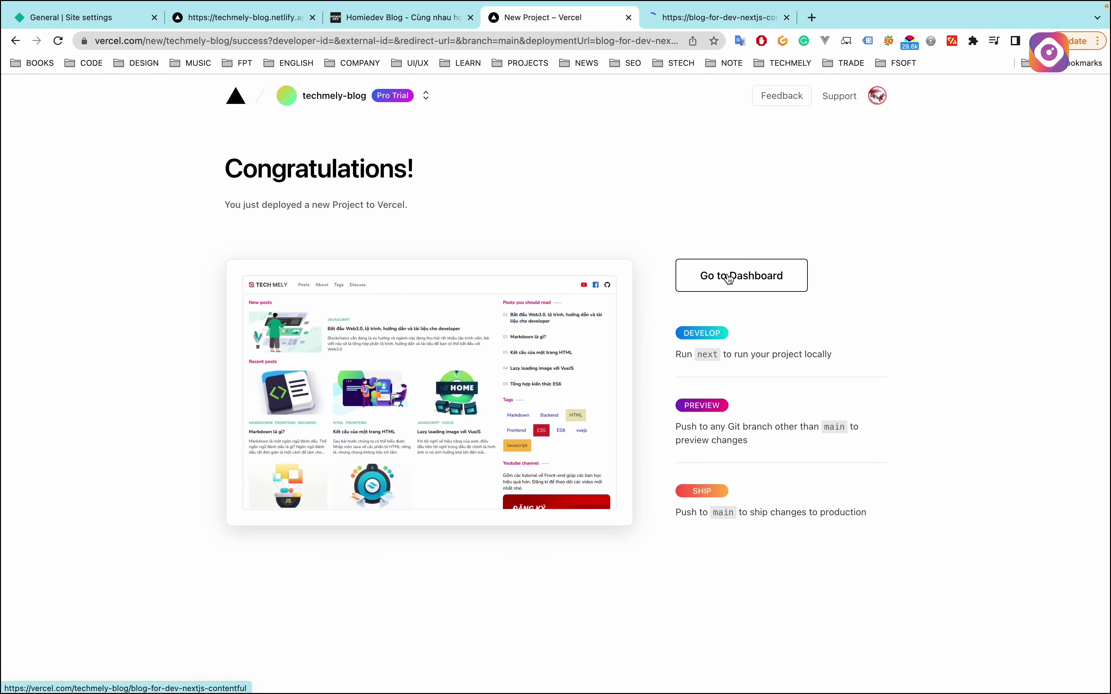
{"action": "left_click", "coordinate": [732, 278]}
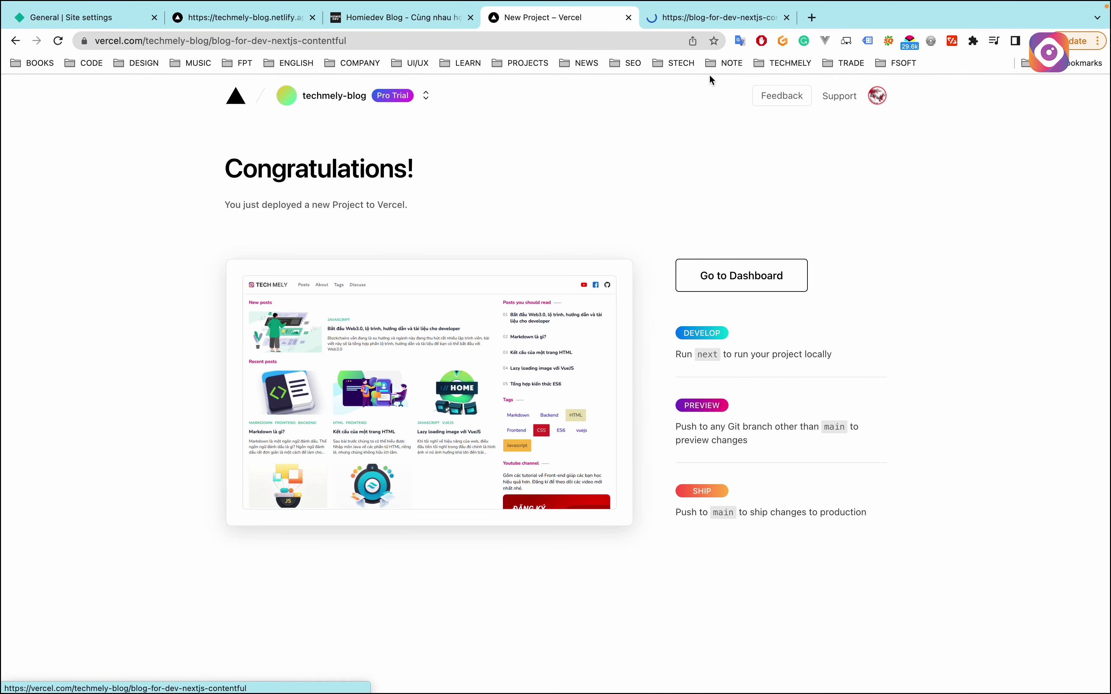
{"action": "left_click", "coordinate": [708, 19]}
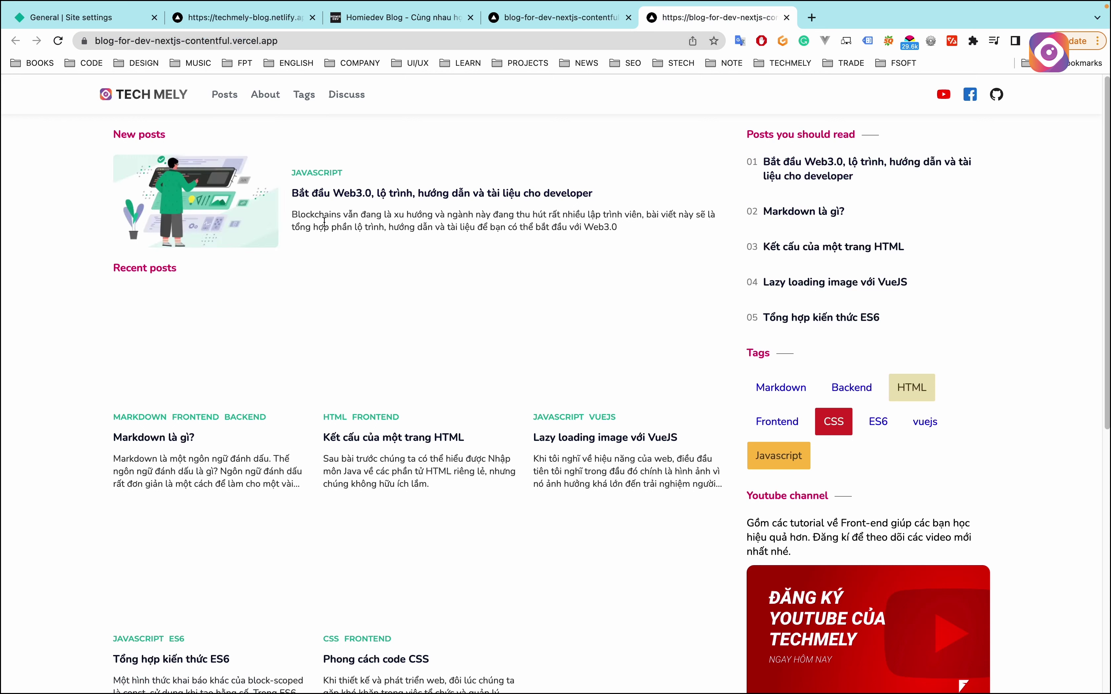
{"action": "left_click_drag", "start_coordinate": [110, 42], "coordinate": [302, 42]}
{"action": "left_click", "coordinate": [343, 43]}
Return to the project dashboard and review its deployments and analytics pages
{"action": "left_click", "coordinate": [592, 22]}
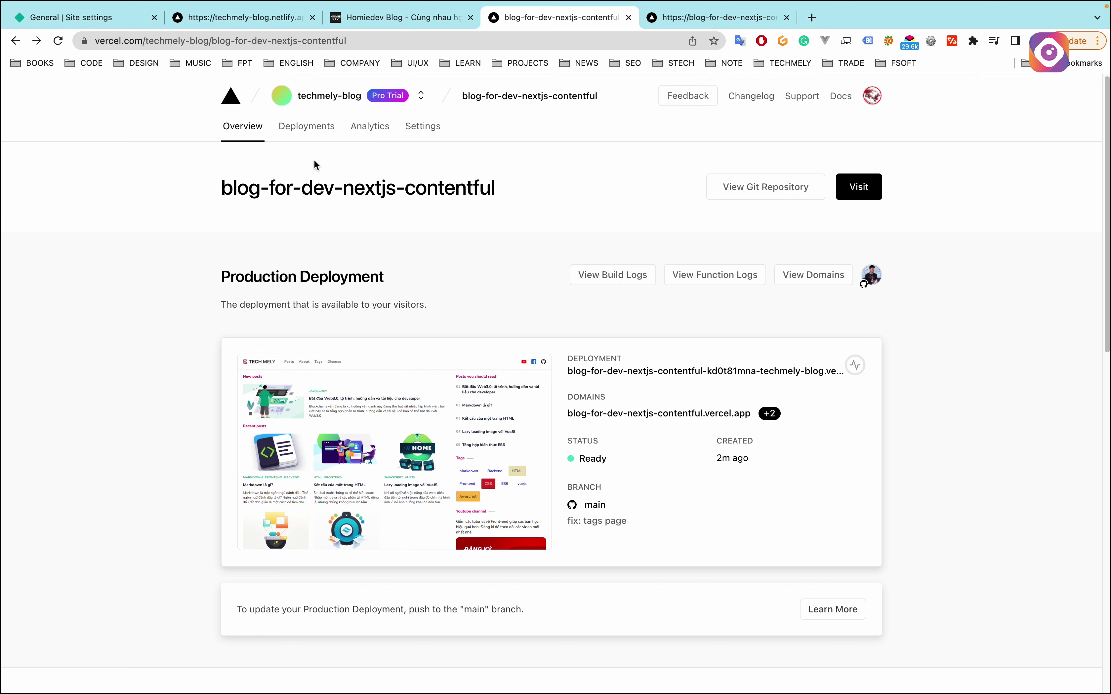
{"action": "left_click", "coordinate": [293, 136]}
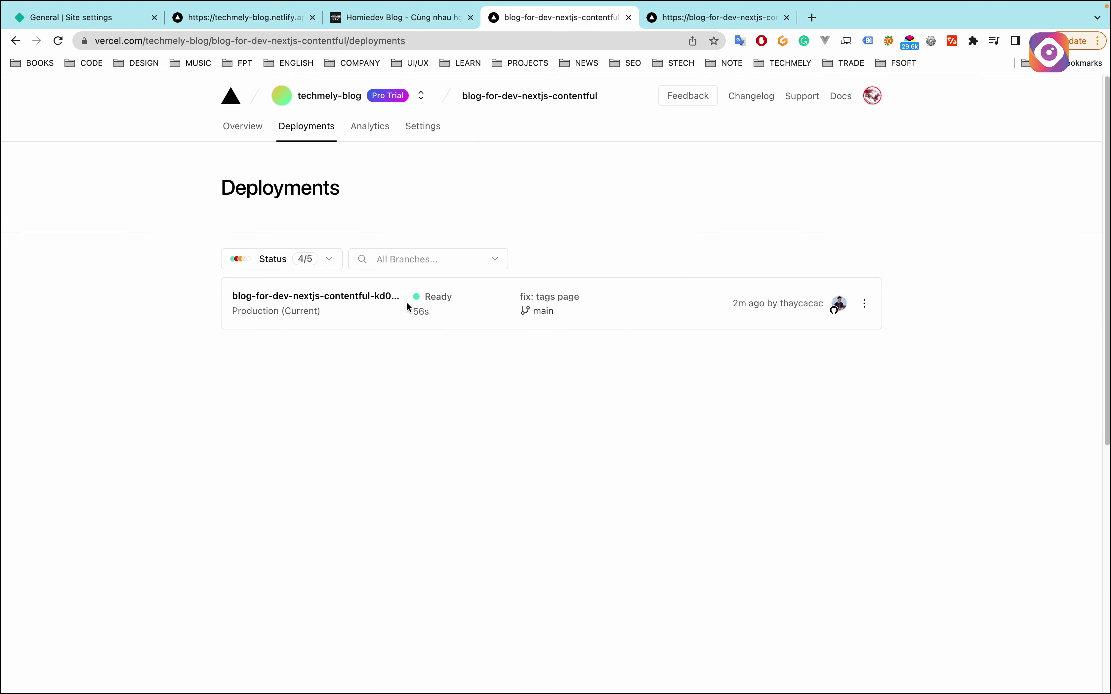
{"action": "left_click", "coordinate": [367, 131]}
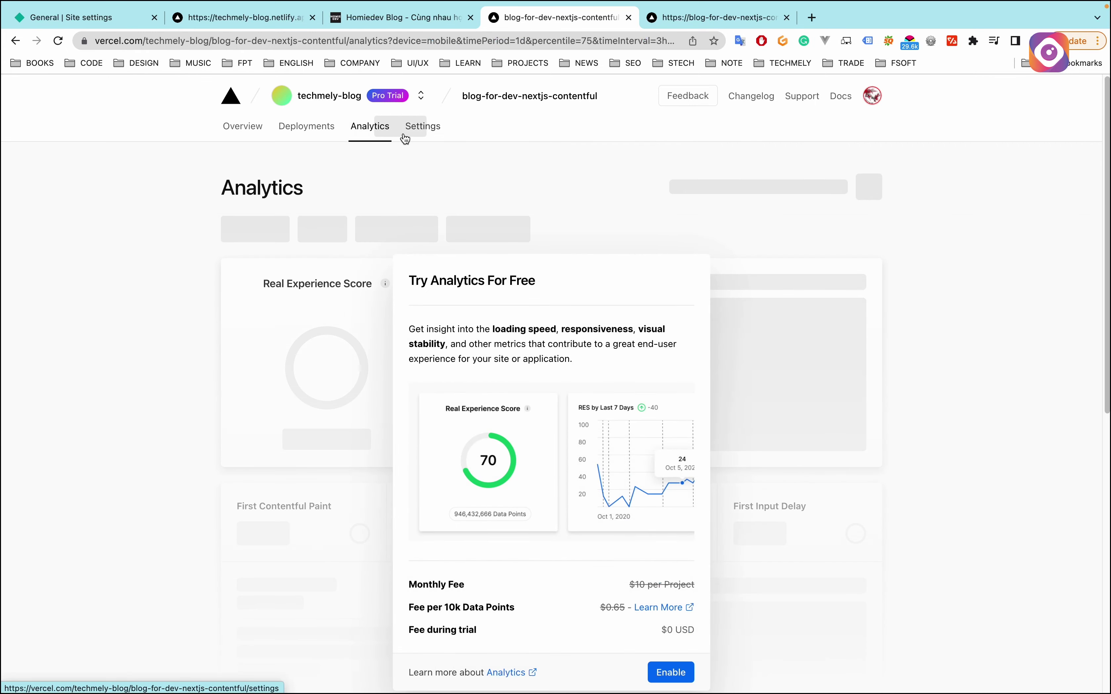
Go to the domain section of the project settings and open the blog-for-dev-nextjs-contentful.vercel.app domain for editing
{"action": "left_click", "coordinate": [419, 133]}
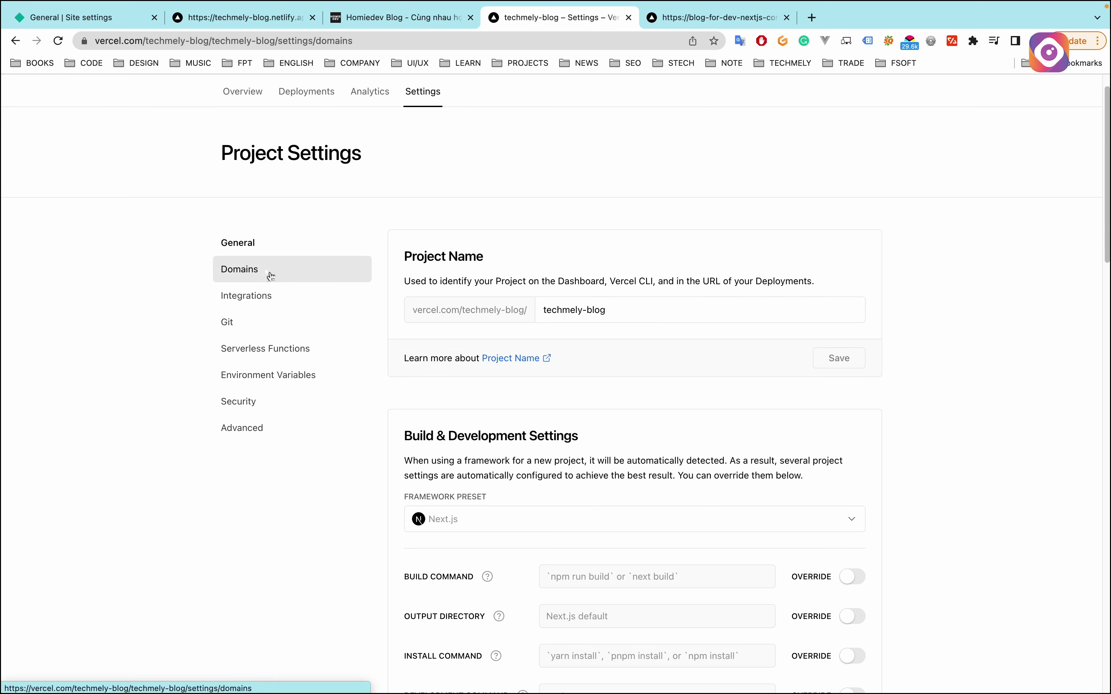
{"action": "left_click", "coordinate": [240, 304]}
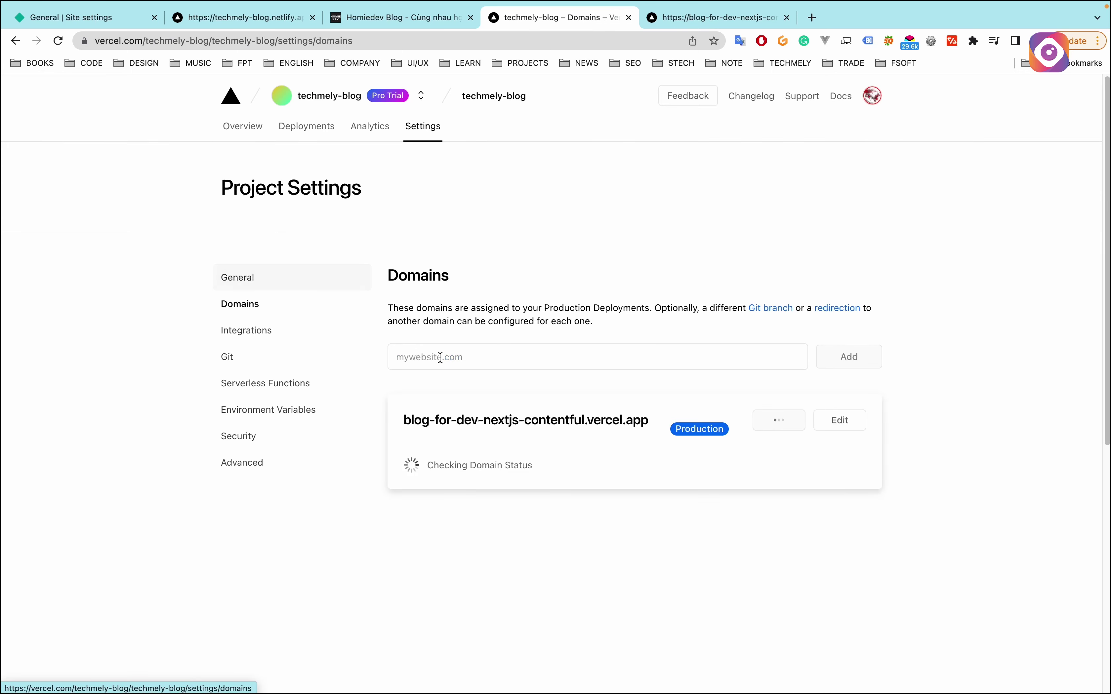
{"action": "left_click", "coordinate": [840, 421]}
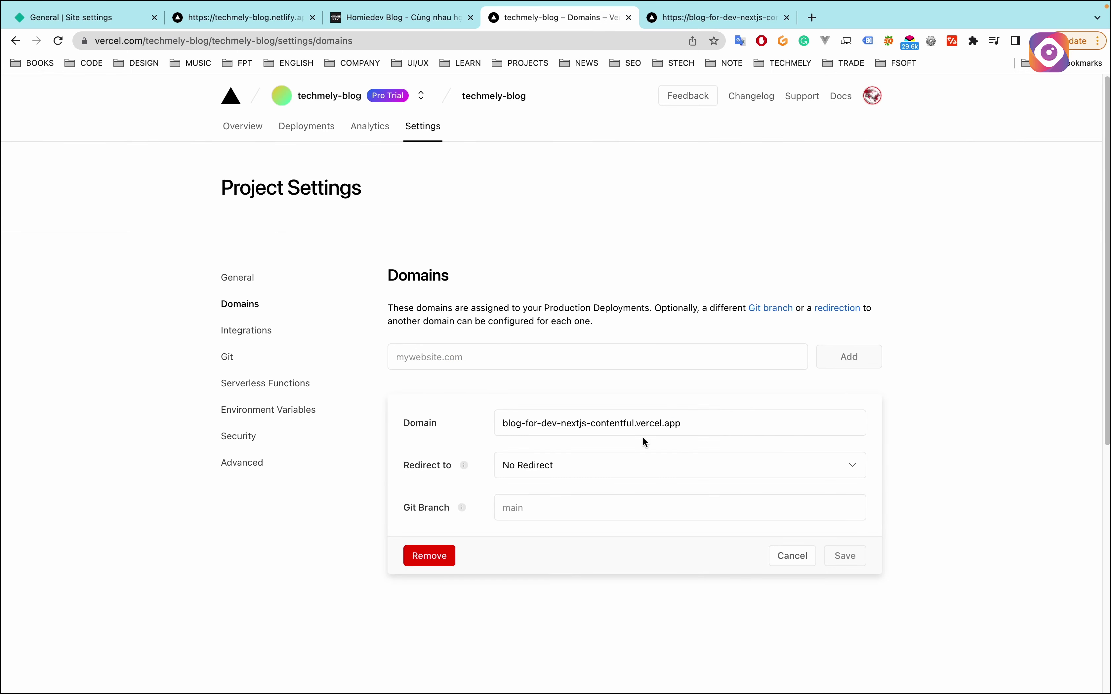